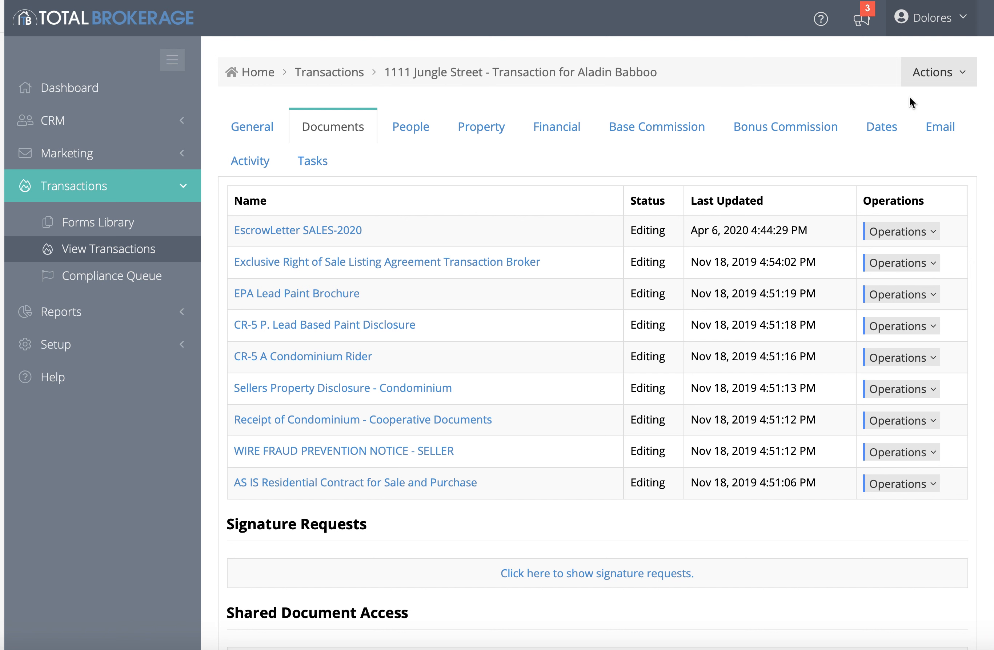
Add the EscrowLetter SALES-2020 form, found by searching 'escrow', to the transaction
{"action": "left_click", "coordinate": [953, 76]}
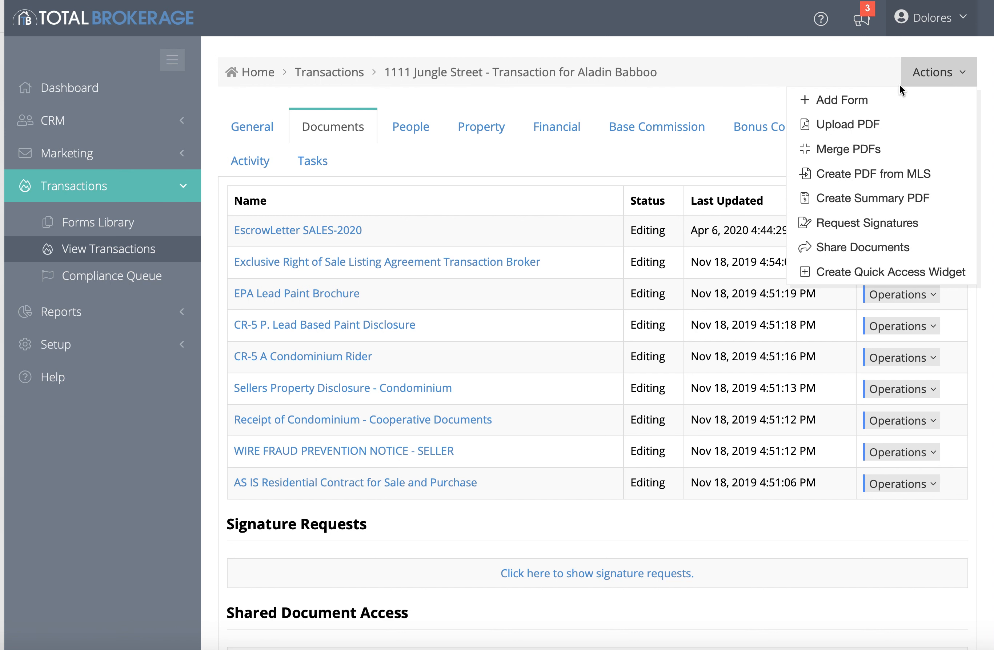
{"action": "left_click", "coordinate": [841, 100]}
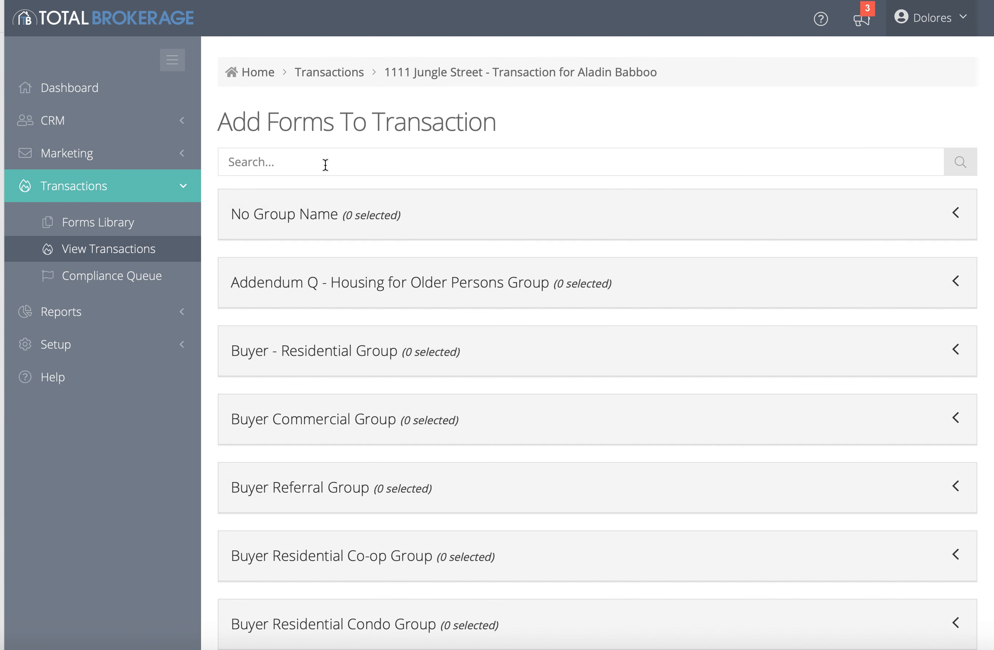
{"action": "left_click", "coordinate": [325, 165]}
{"action": "type", "text": "escrow"}
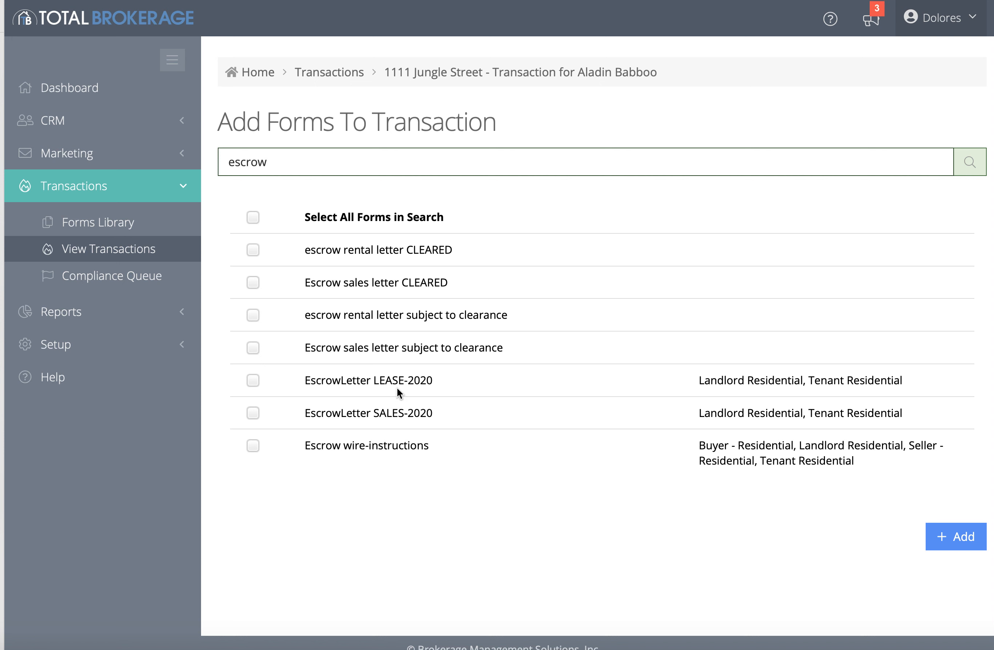
{"action": "left_click", "coordinate": [253, 415]}
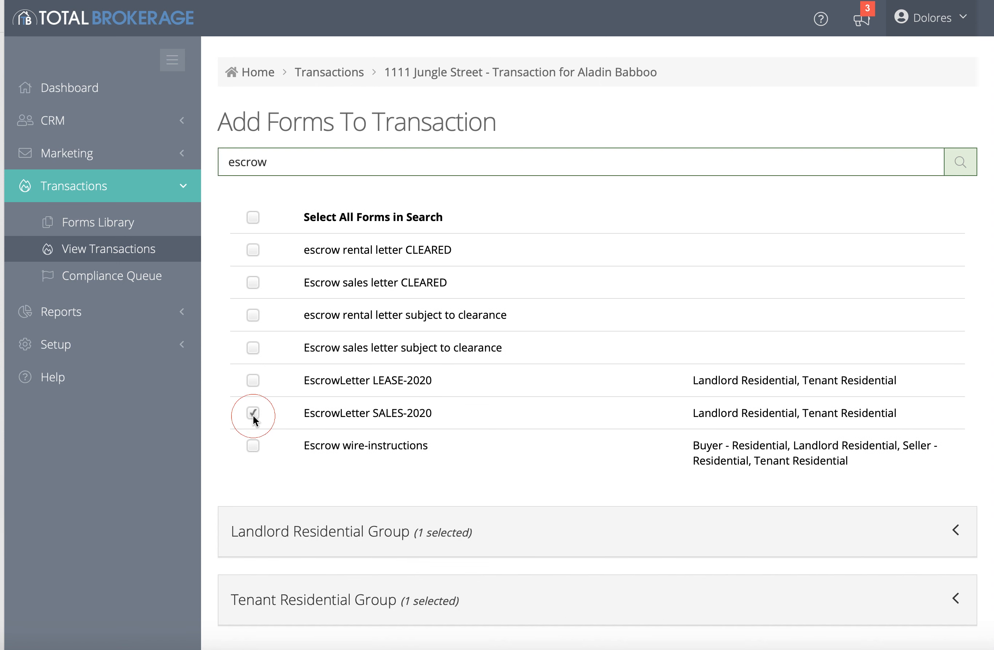
{"action": "scroll", "coordinate": [729, 480], "scroll_direction": "down", "scroll_amount": 3}
{"action": "left_click", "coordinate": [969, 622]}
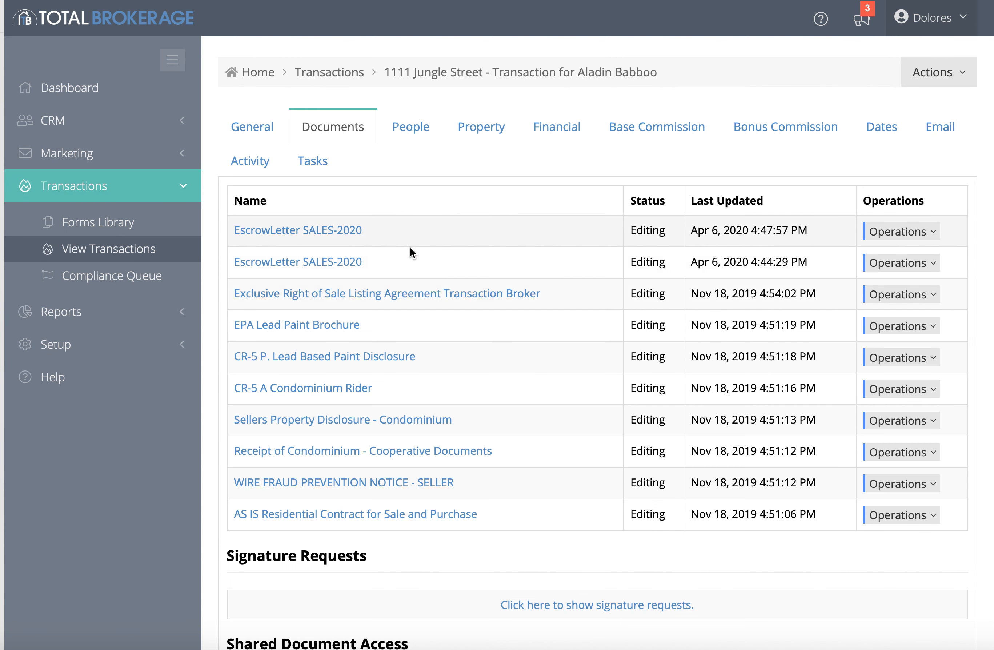
Archive the older duplicate EscrowLetter SALES-2020 copy
{"action": "left_click", "coordinate": [915, 264]}
{"action": "left_click", "coordinate": [902, 312]}
{"action": "left_click", "coordinate": [938, 263]}
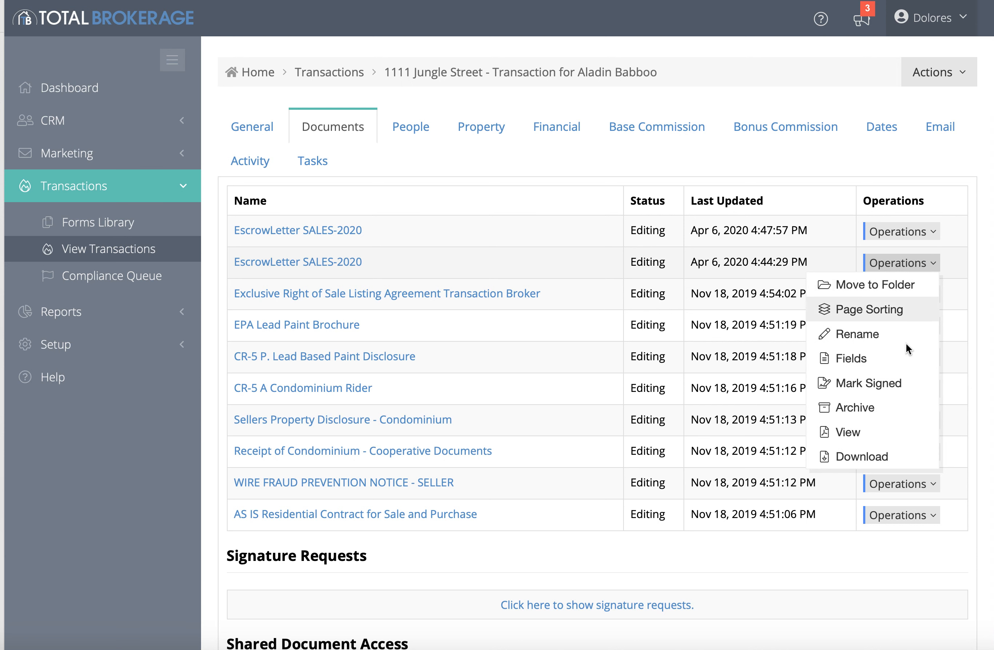
{"action": "left_click", "coordinate": [889, 406]}
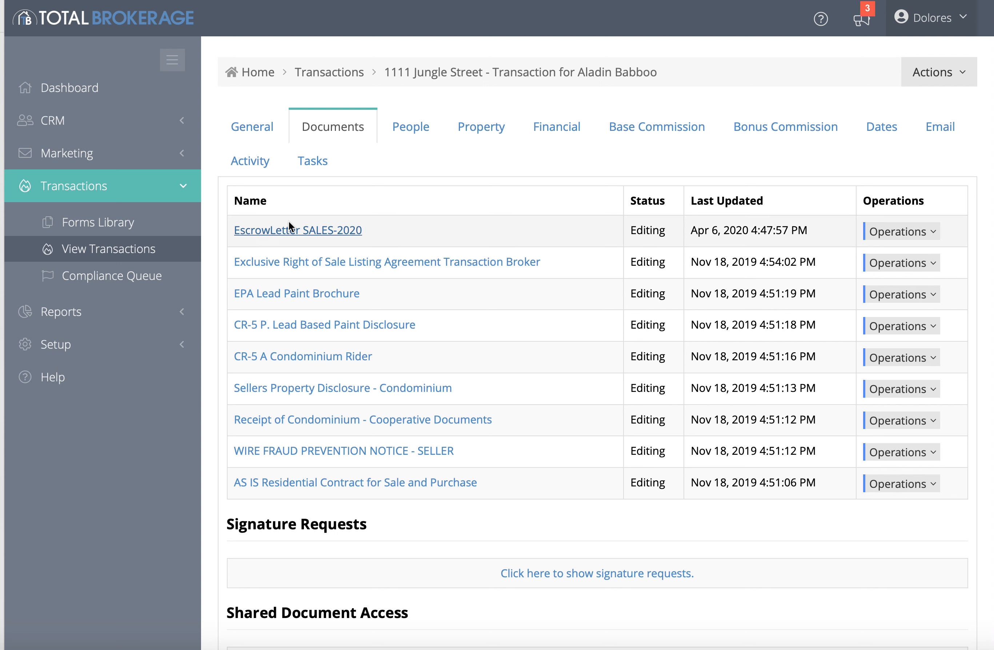
{"action": "left_click", "coordinate": [271, 230]}
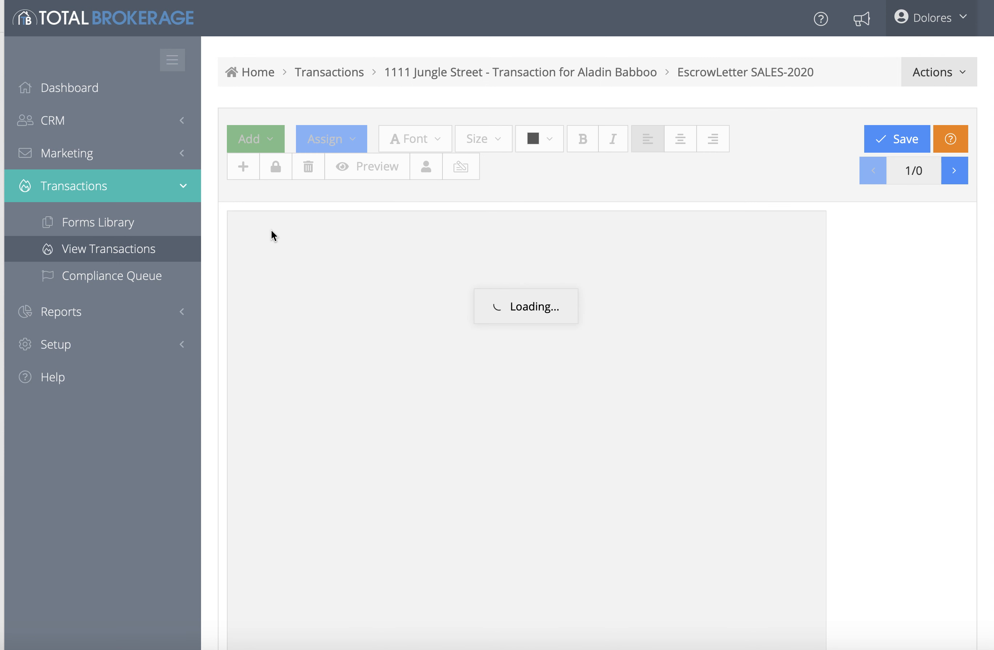
{"action": "scroll", "coordinate": [271, 230], "scroll_direction": "down", "scroll_amount": 3}
{"action": "scroll", "coordinate": [271, 230], "scroll_direction": "down", "scroll_amount": 1}
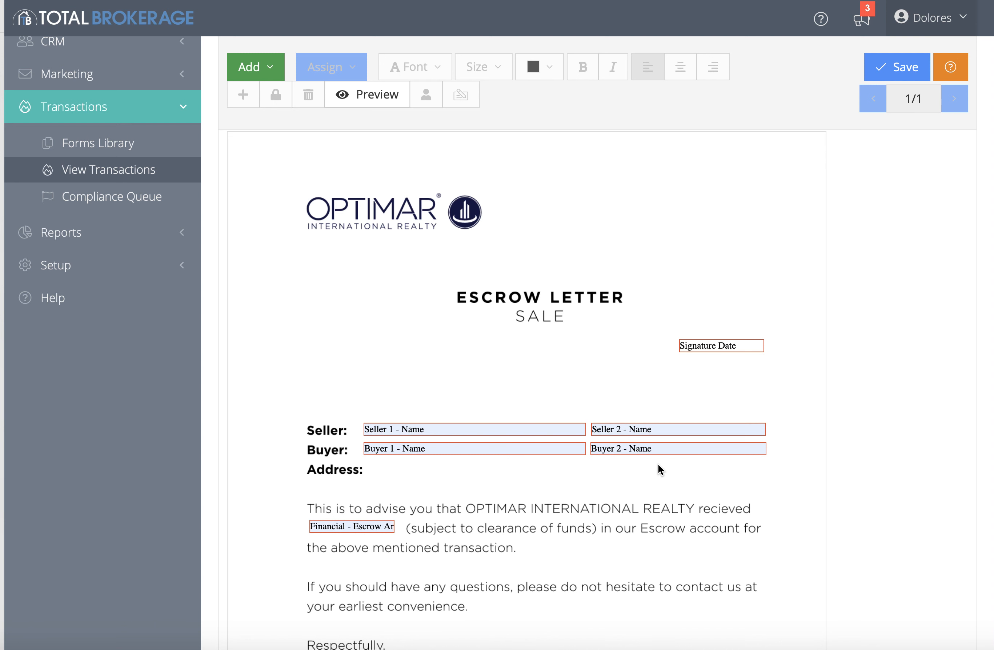
{"action": "scroll", "coordinate": [657, 464], "scroll_direction": "up", "scroll_amount": 3}
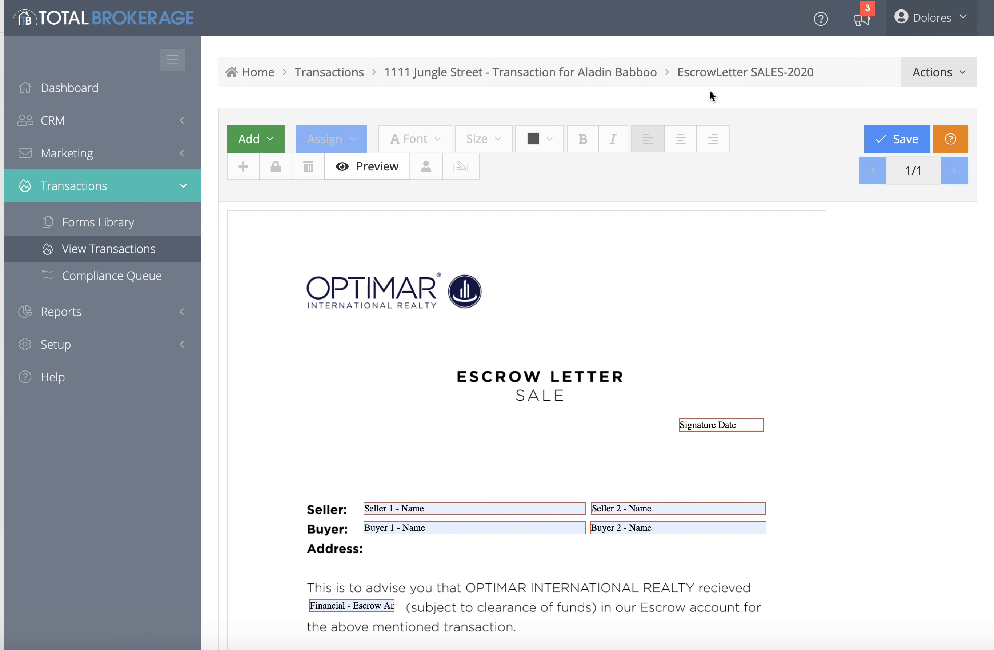
{"action": "left_click", "coordinate": [434, 73]}
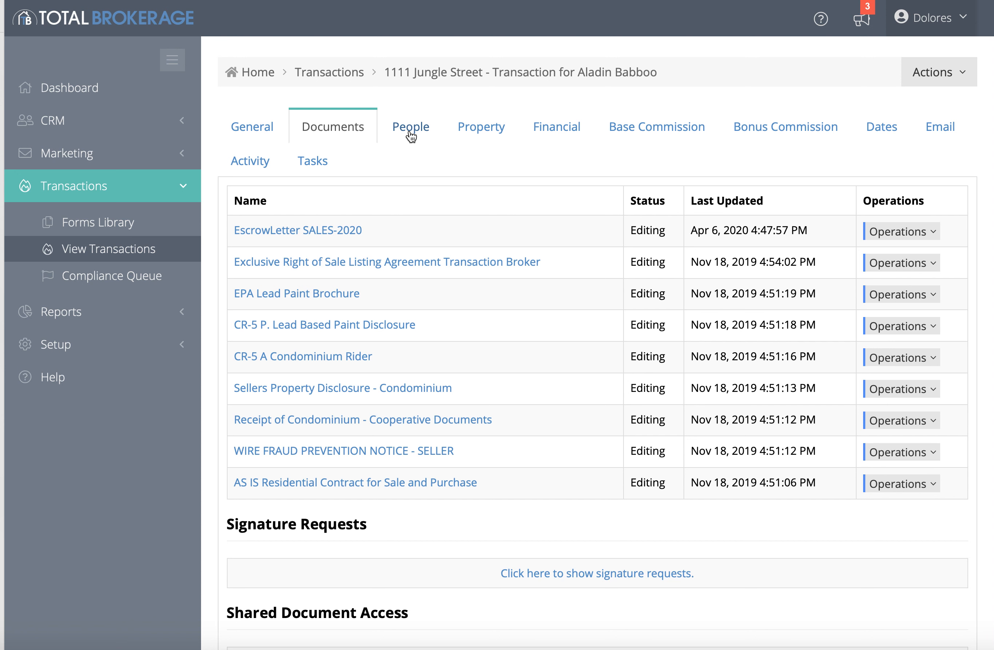
Review the People tab's Vendors, checking the Transaction Coordinator 1 and Brokerage 1 options
{"action": "left_click", "coordinate": [411, 135]}
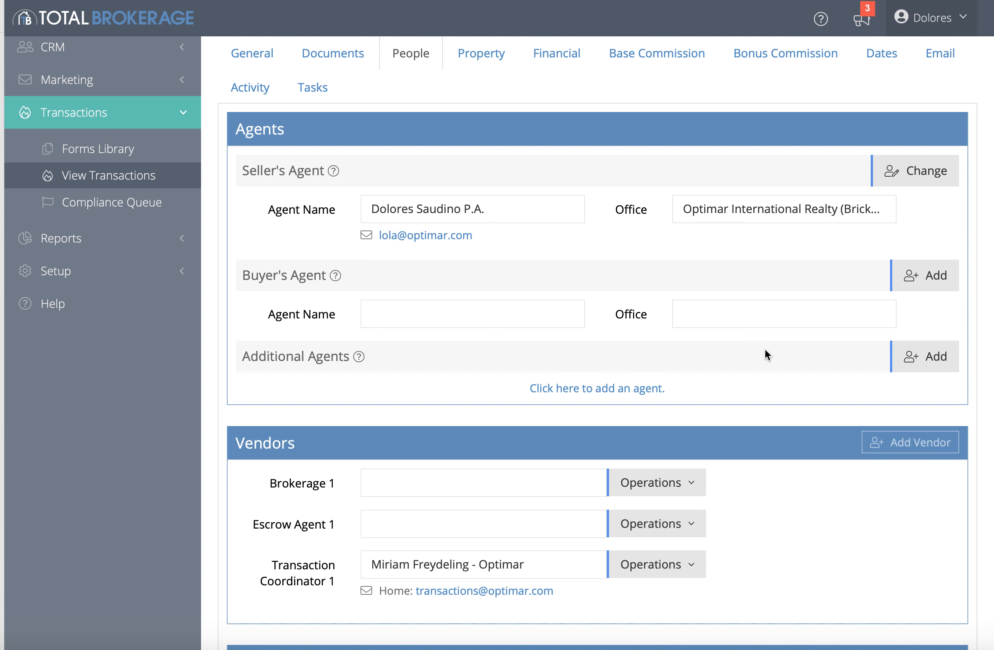
{"action": "scroll", "coordinate": [691, 365], "scroll_direction": "down", "scroll_amount": 3}
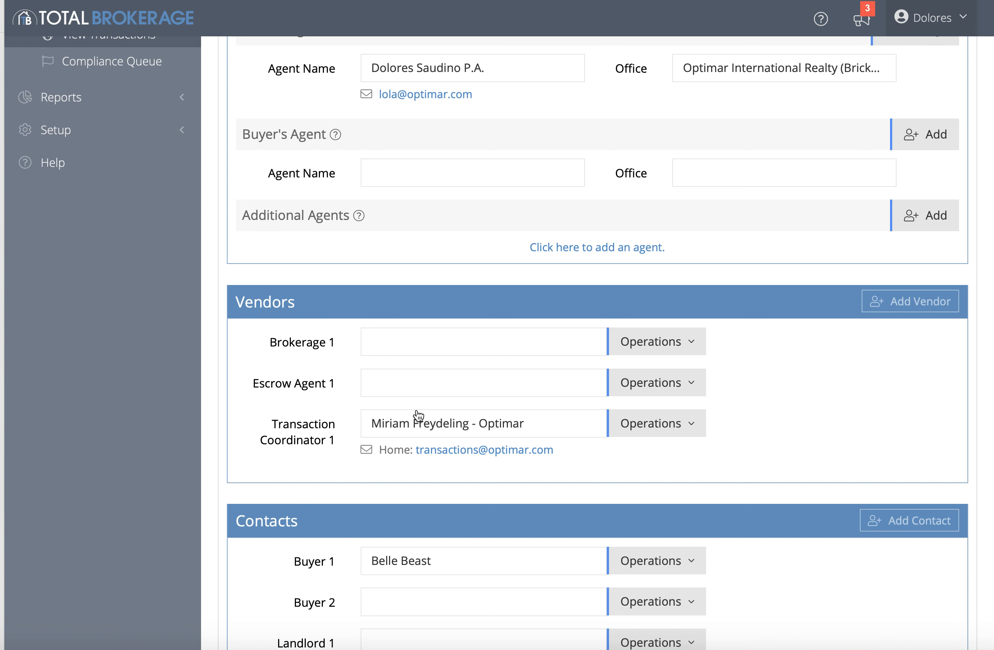
{"action": "left_click", "coordinate": [624, 428]}
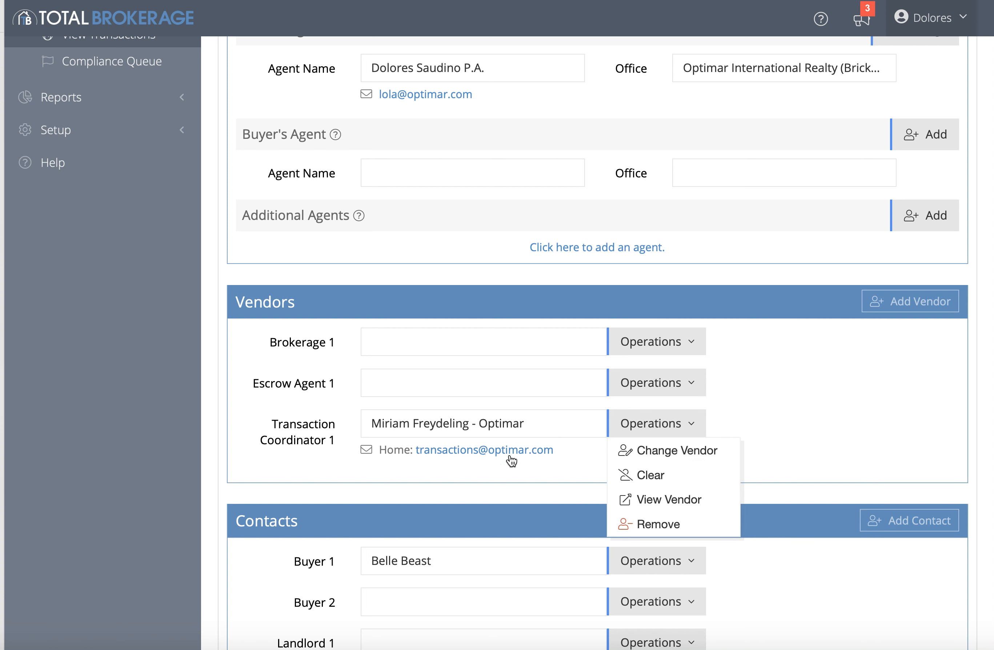
{"action": "left_click", "coordinate": [503, 432]}
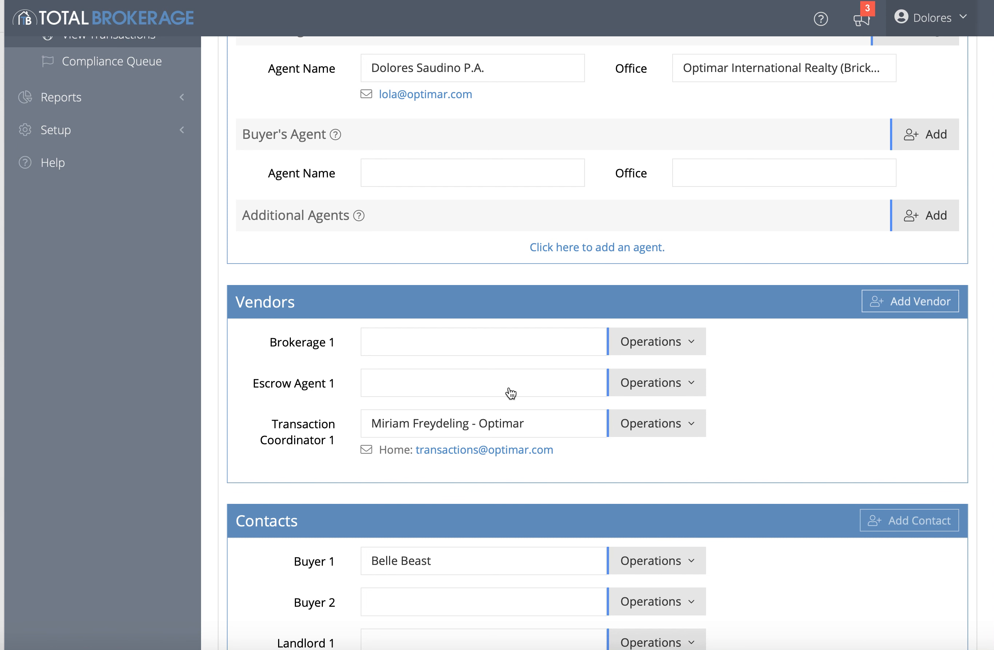
{"action": "left_click", "coordinate": [657, 342]}
{"action": "left_click", "coordinate": [932, 303]}
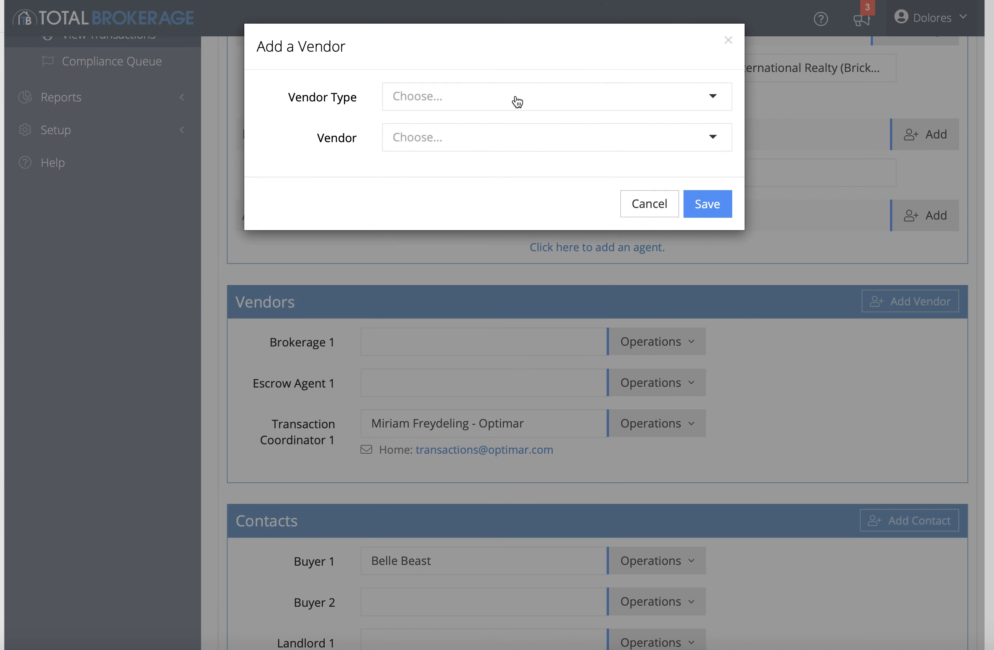
{"action": "left_click", "coordinate": [712, 97]}
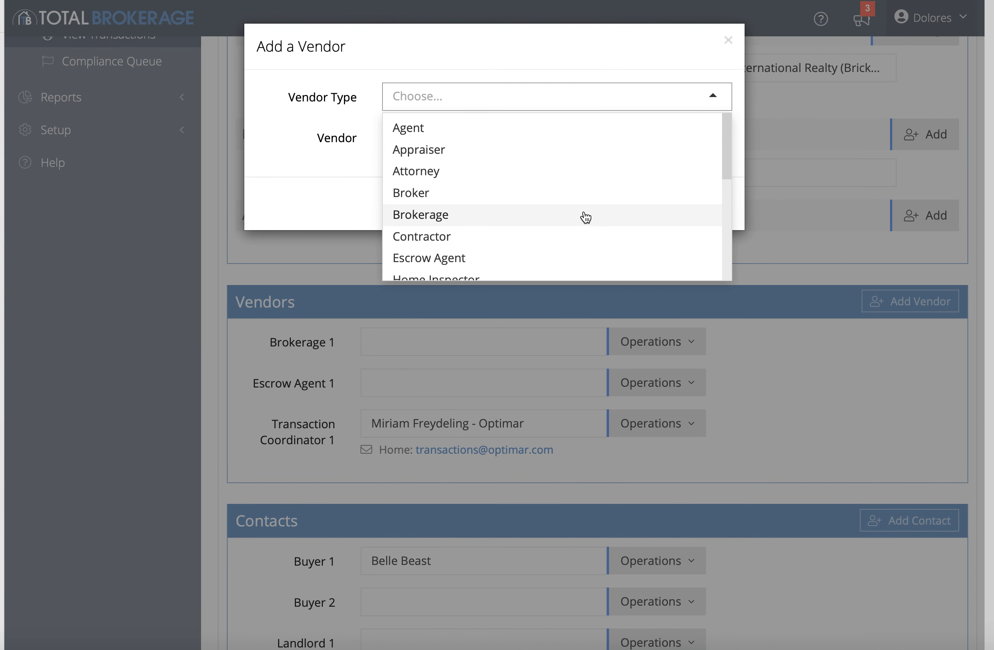
{"action": "scroll", "coordinate": [584, 215], "scroll_direction": "down", "scroll_amount": 5}
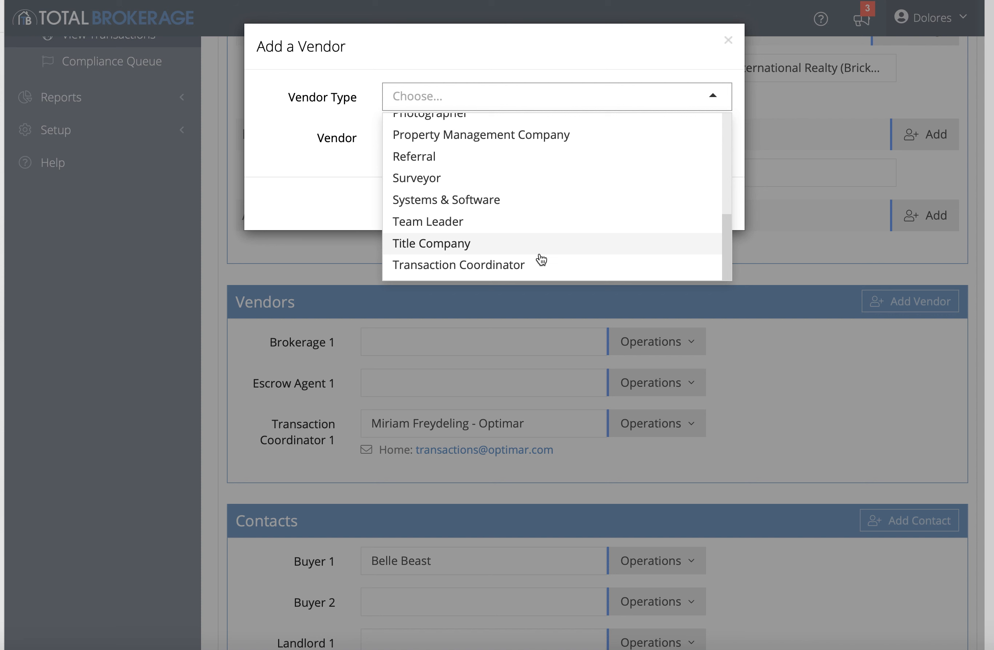
{"action": "left_click", "coordinate": [539, 262]}
{"action": "left_click", "coordinate": [731, 133]}
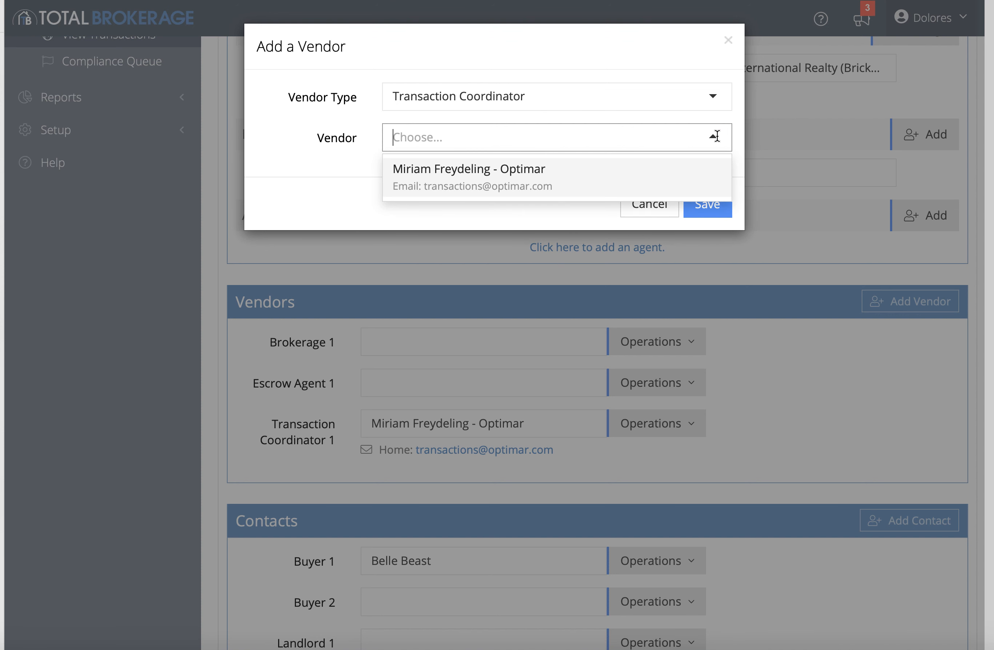
{"action": "left_click", "coordinate": [548, 187]}
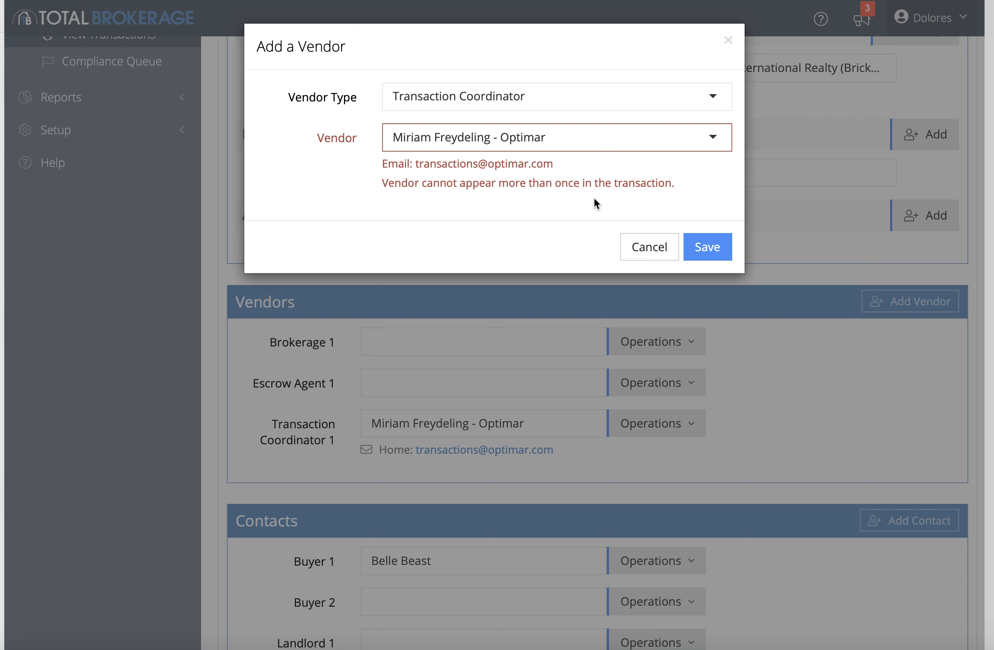
{"action": "left_click", "coordinate": [648, 249]}
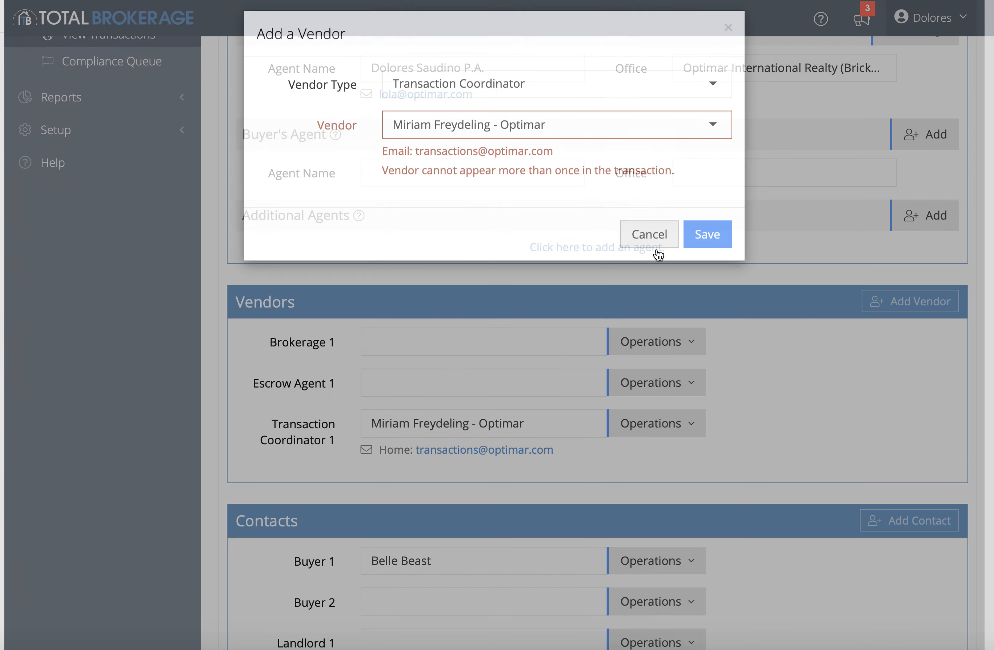
{"action": "scroll", "coordinate": [789, 408], "scroll_direction": "down", "scroll_amount": 3}
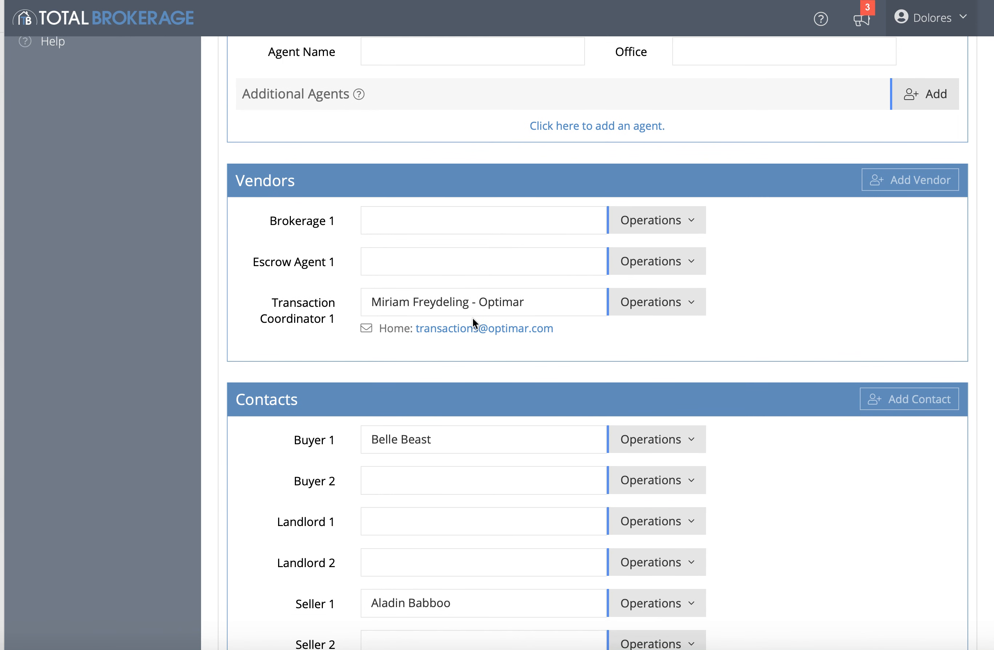
{"action": "scroll", "coordinate": [476, 319], "scroll_direction": "up", "scroll_amount": 3}
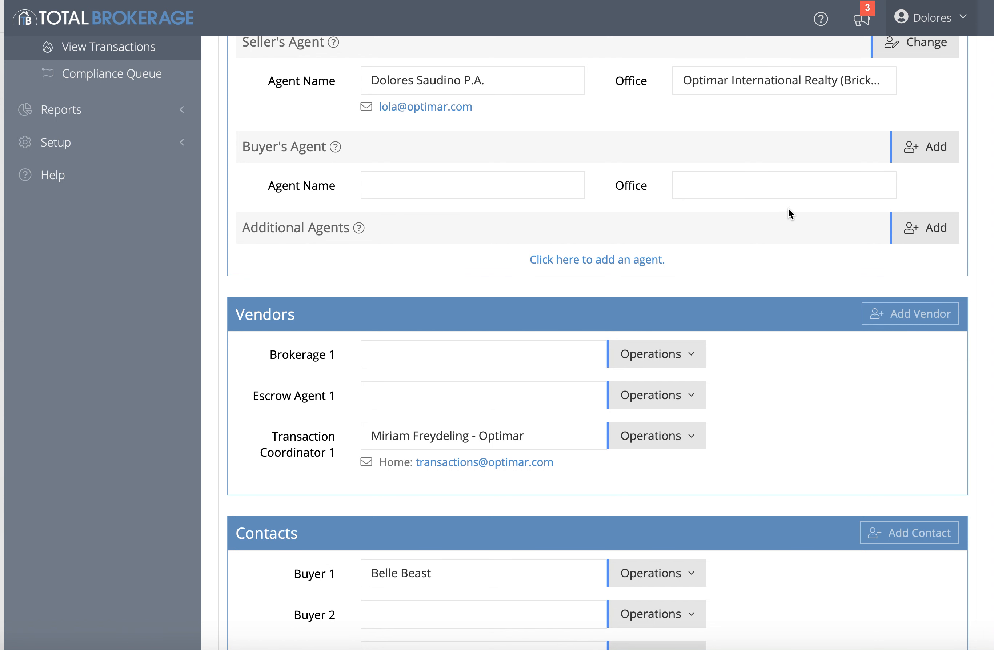
{"action": "scroll", "coordinate": [751, 321], "scroll_direction": "down", "scroll_amount": 5}
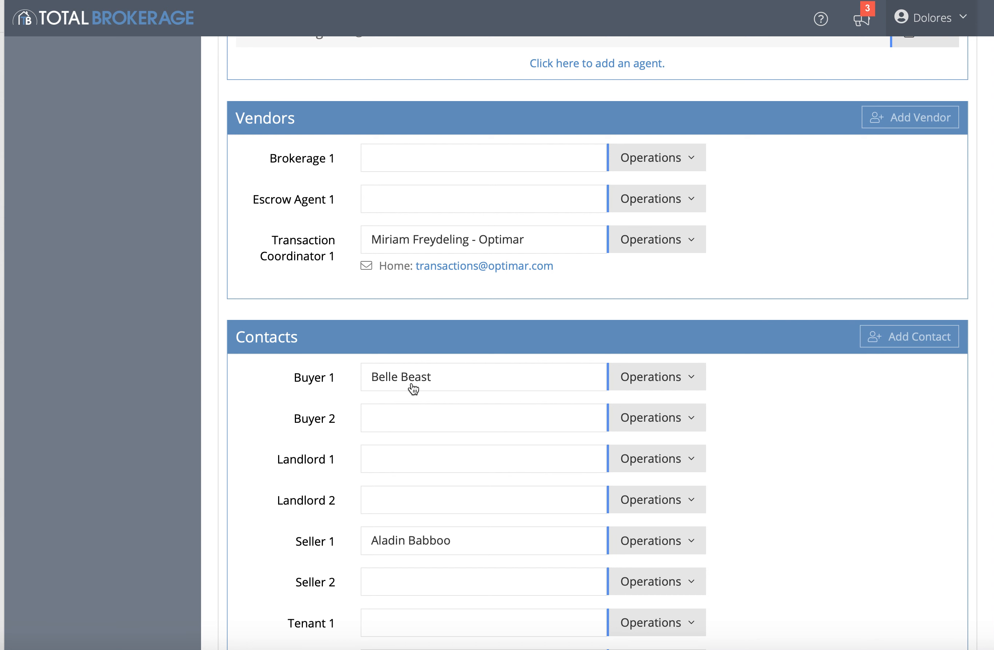
{"action": "scroll", "coordinate": [452, 577], "scroll_direction": "down", "scroll_amount": 4}
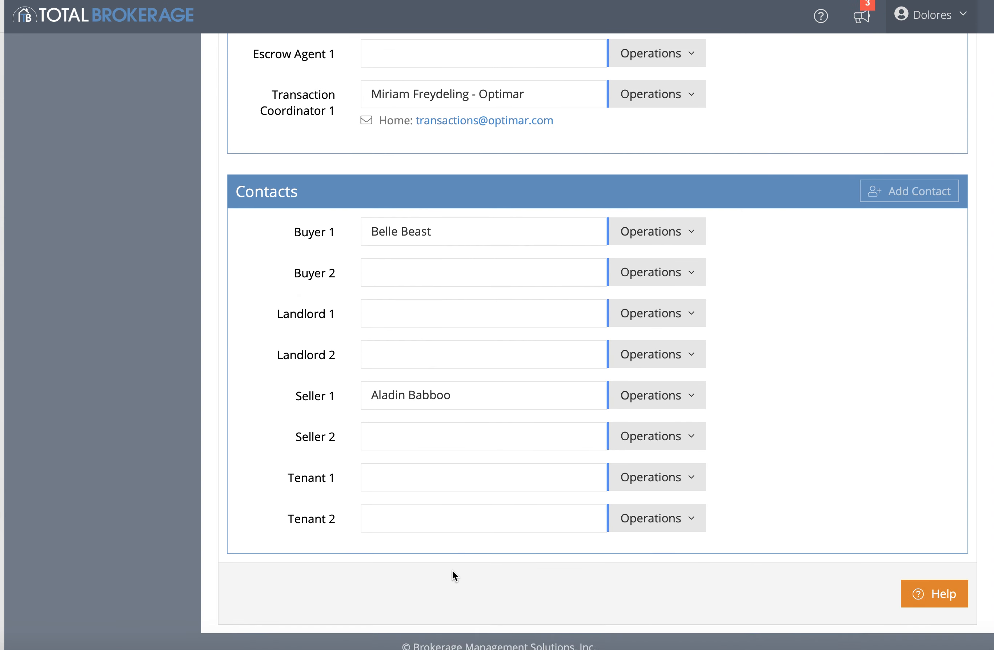
{"action": "scroll", "coordinate": [452, 571], "scroll_direction": "up", "scroll_amount": 14}
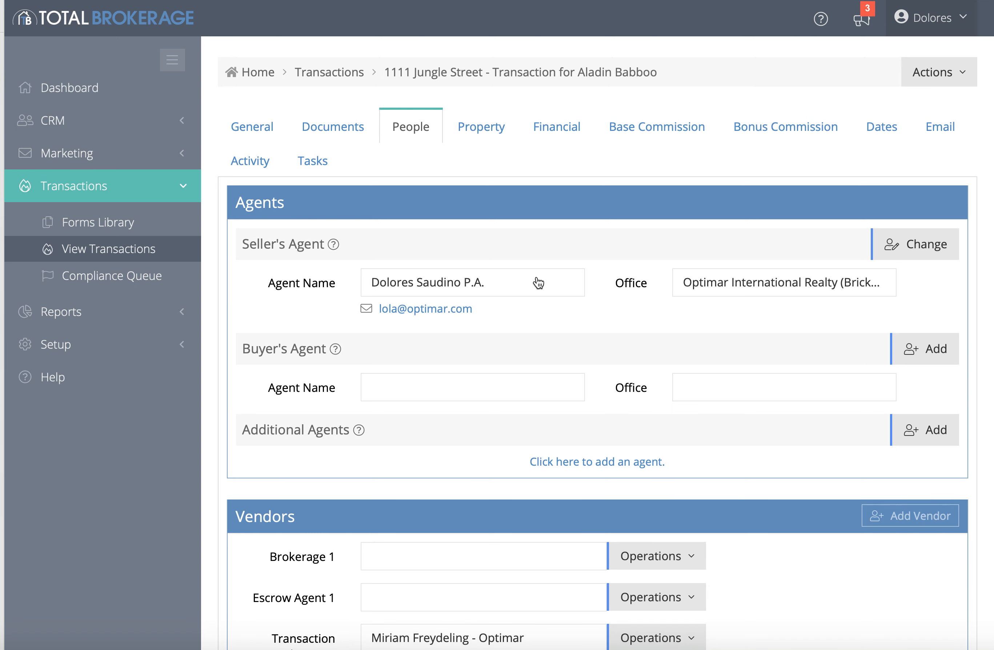
{"action": "left_click", "coordinate": [484, 129]}
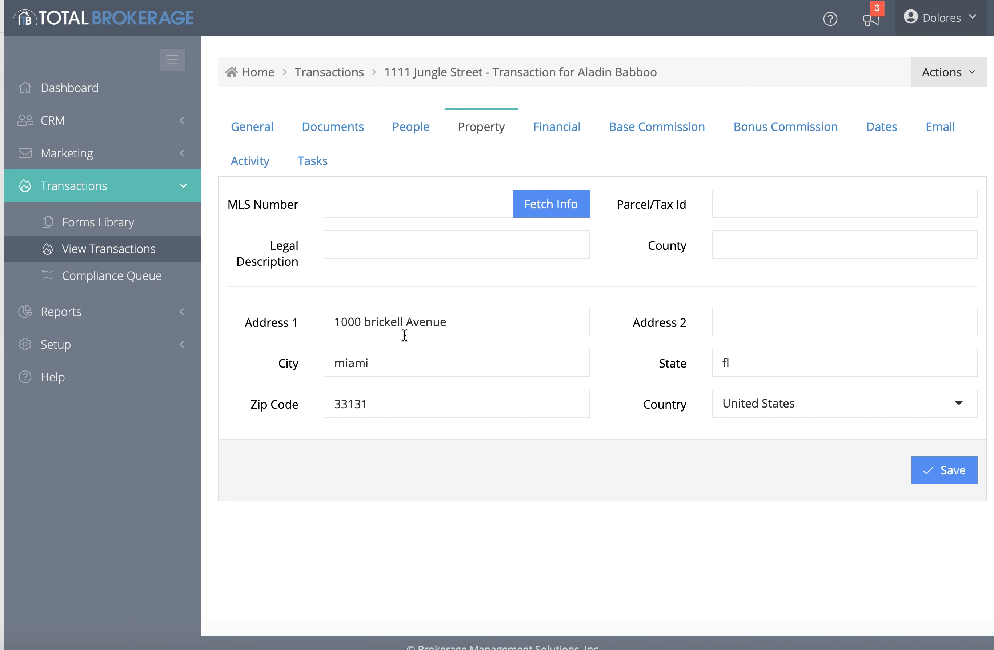
{"action": "left_click", "coordinate": [943, 482]}
Save the Financial tab details, keeping the $2,000.00 escrow amount
{"action": "left_click", "coordinate": [574, 128]}
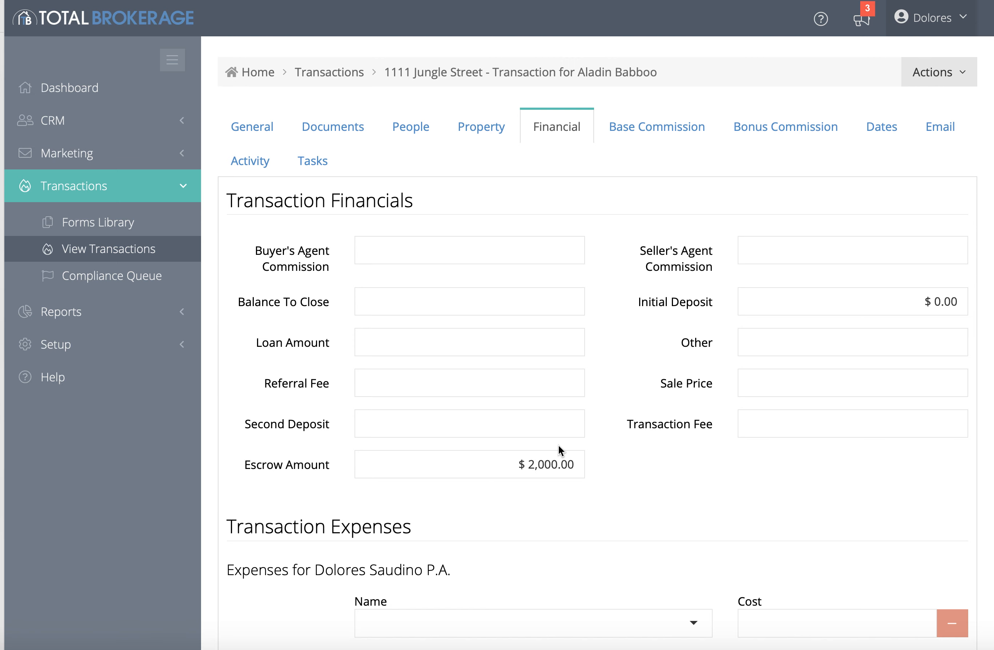
{"action": "scroll", "coordinate": [558, 446], "scroll_direction": "down", "scroll_amount": 5}
{"action": "left_click", "coordinate": [956, 605]}
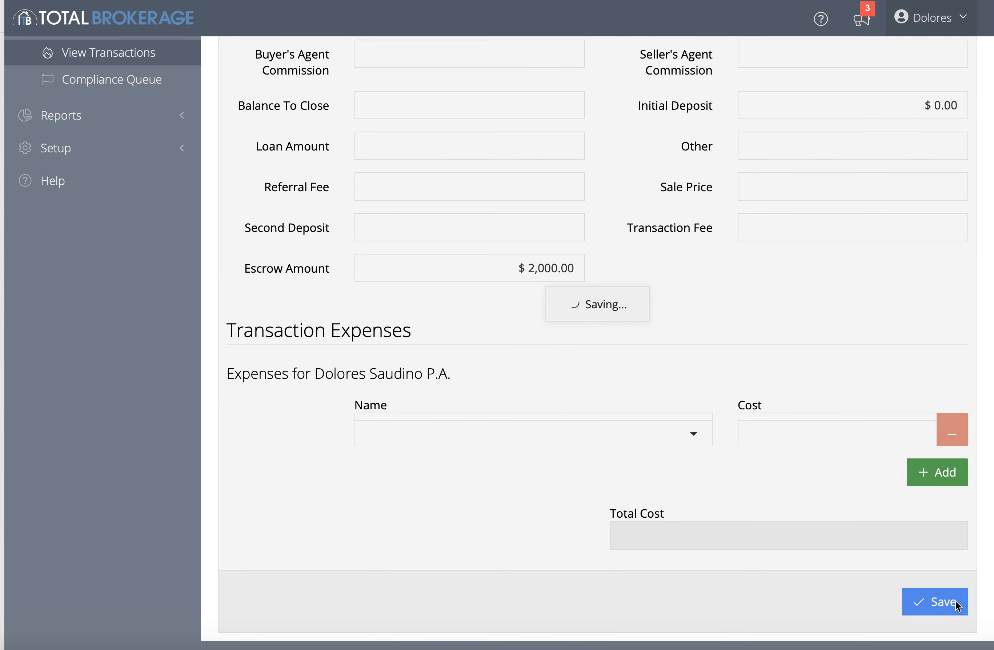
{"action": "scroll", "coordinate": [755, 363], "scroll_direction": "up", "scroll_amount": 5}
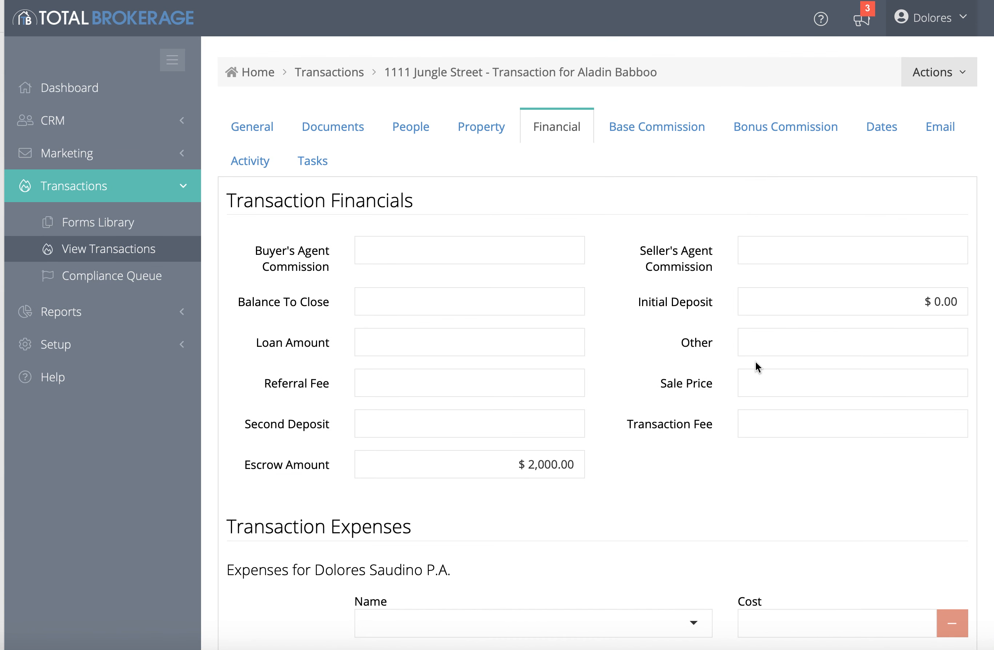
Open EscrowLetter SALES-2020 from Documents and preview it with fields filled in
{"action": "left_click", "coordinate": [333, 129]}
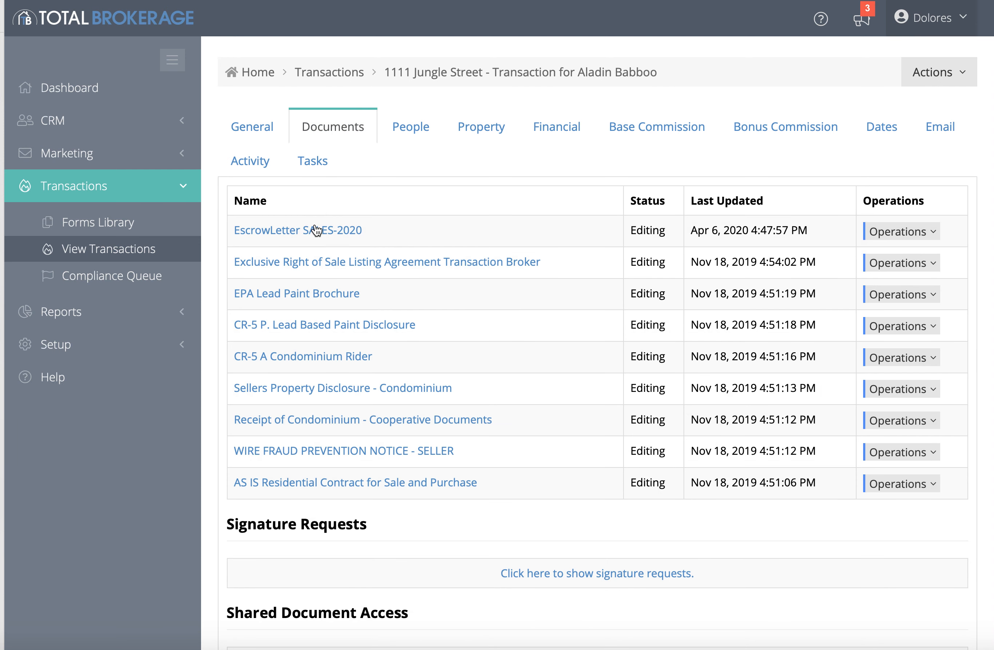
{"action": "left_click", "coordinate": [276, 232]}
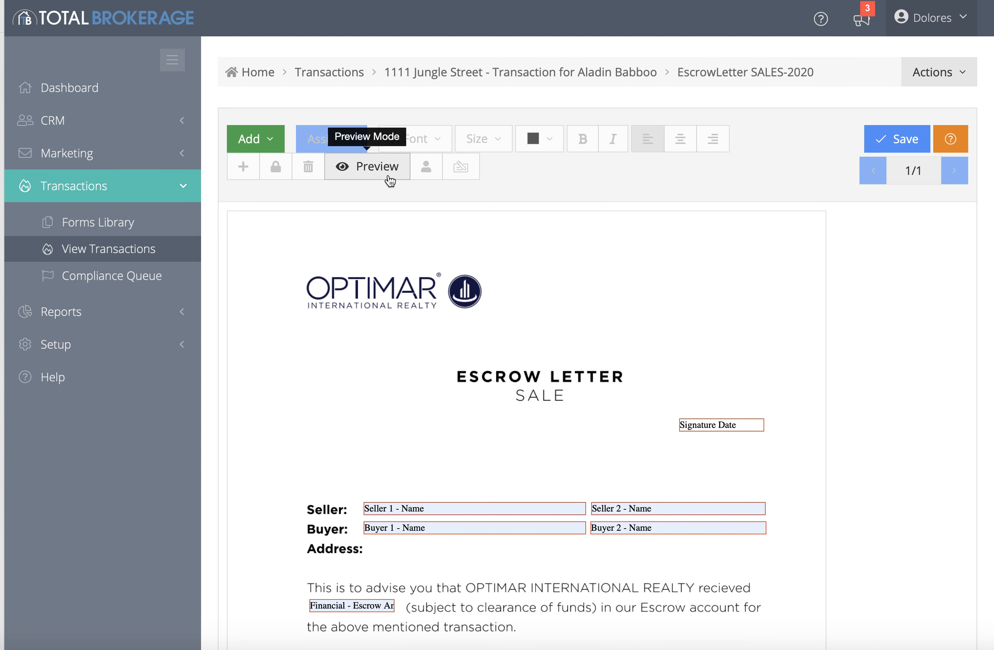
{"action": "scroll", "coordinate": [467, 403], "scroll_direction": "down", "scroll_amount": 3}
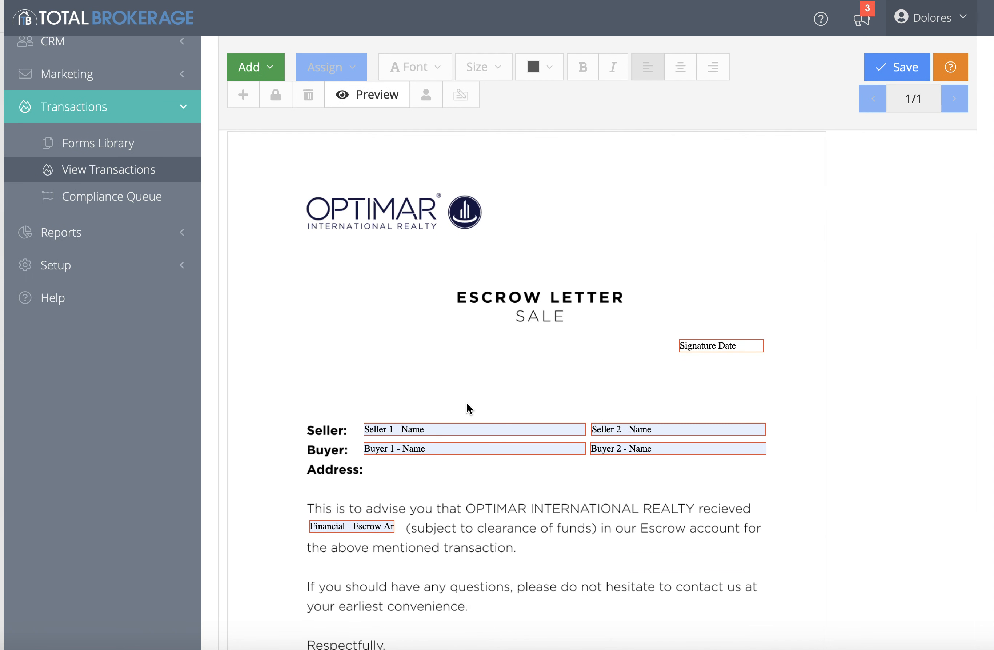
{"action": "left_click", "coordinate": [370, 110]}
{"action": "scroll", "coordinate": [407, 355], "scroll_direction": "down", "scroll_amount": 8}
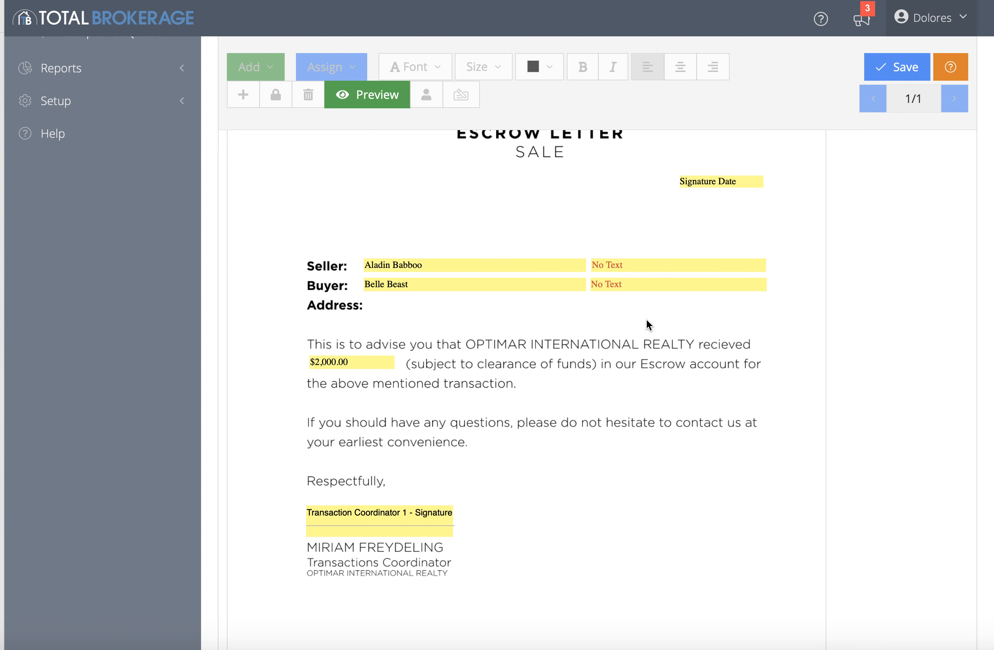
{"action": "scroll", "coordinate": [646, 320], "scroll_direction": "up", "scroll_amount": 4}
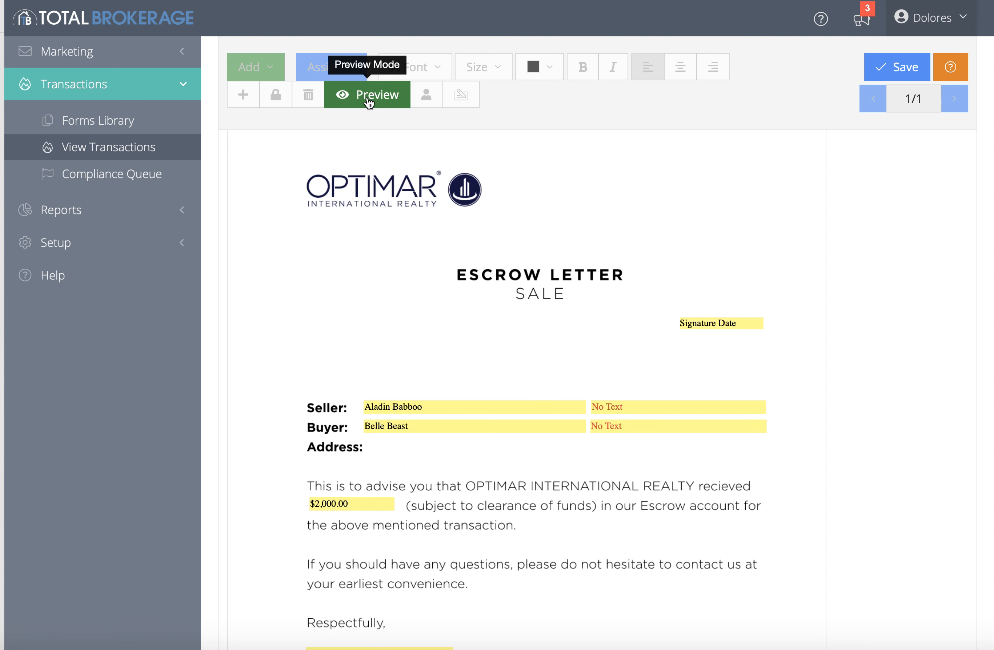
Exit preview and add a blank text field to the letter
{"action": "left_click", "coordinate": [369, 101]}
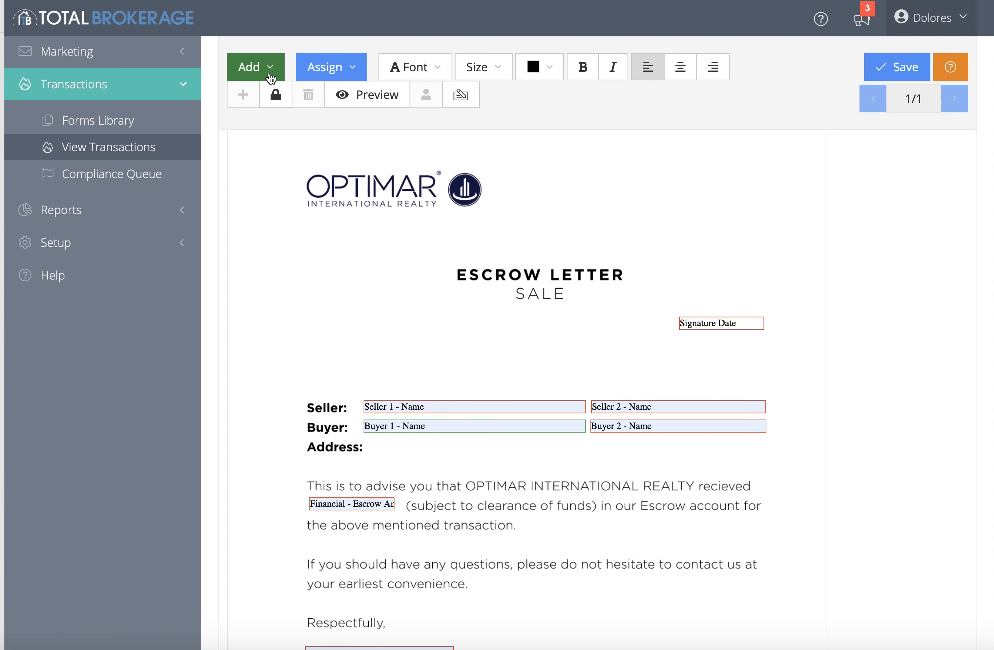
{"action": "left_click", "coordinate": [266, 72]}
{"action": "left_click", "coordinate": [258, 95]}
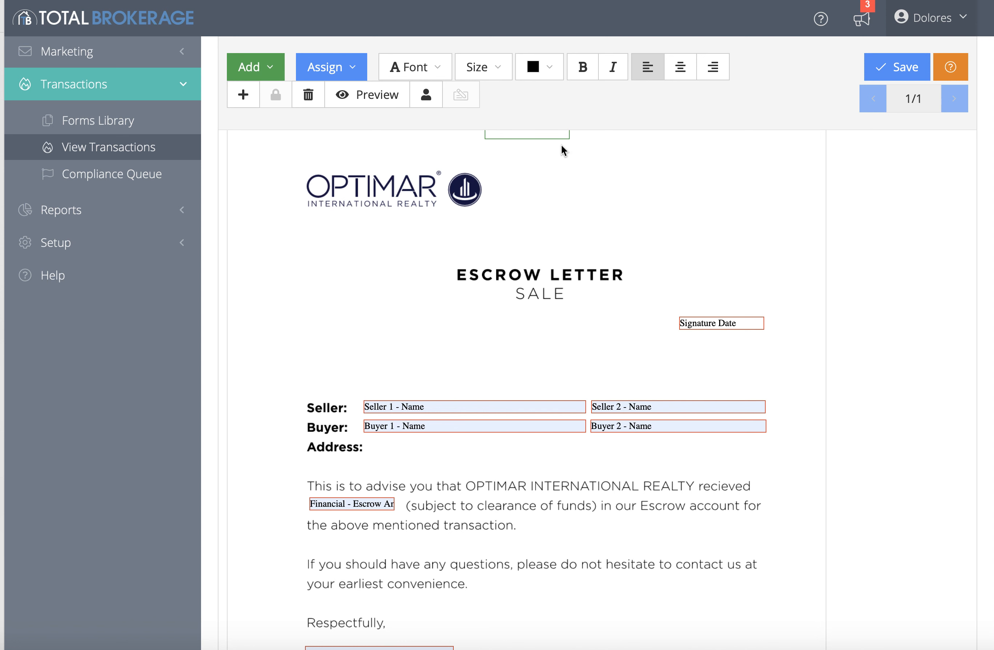
Move the new text field beside Address and stretch it across the line
{"action": "left_click_drag", "start_coordinate": [566, 138], "coordinate": [449, 460]}
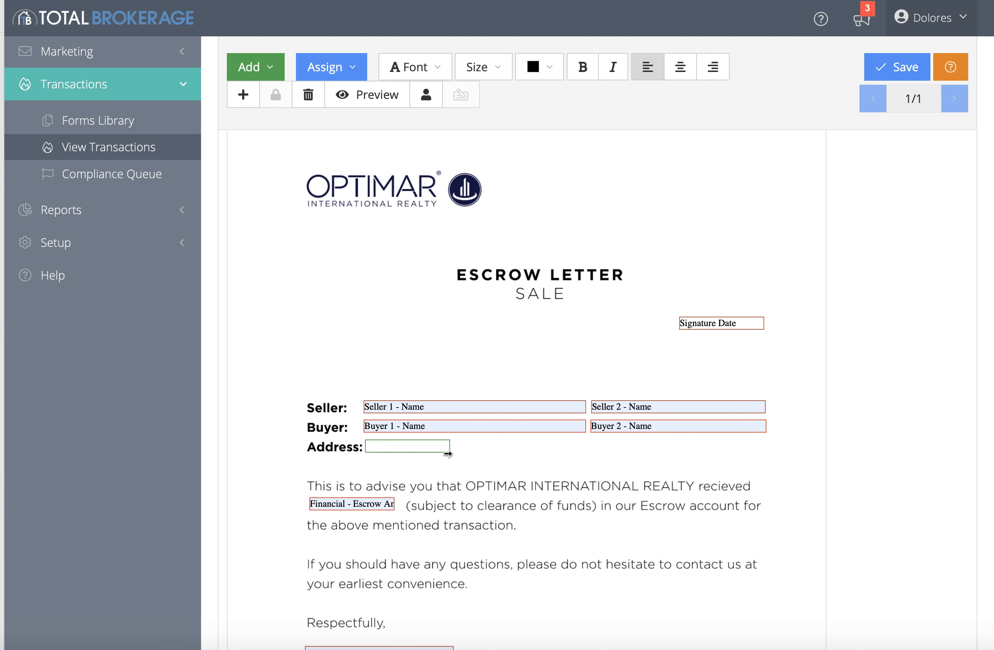
{"action": "left_click_drag", "start_coordinate": [455, 444], "coordinate": [716, 444]}
{"action": "left_click", "coordinate": [515, 443]}
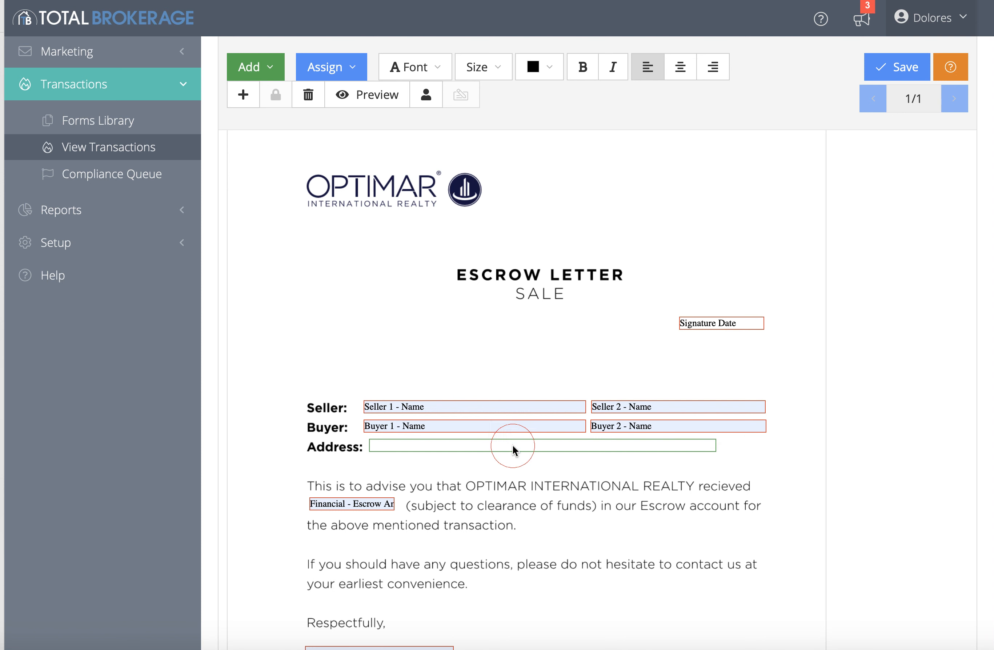
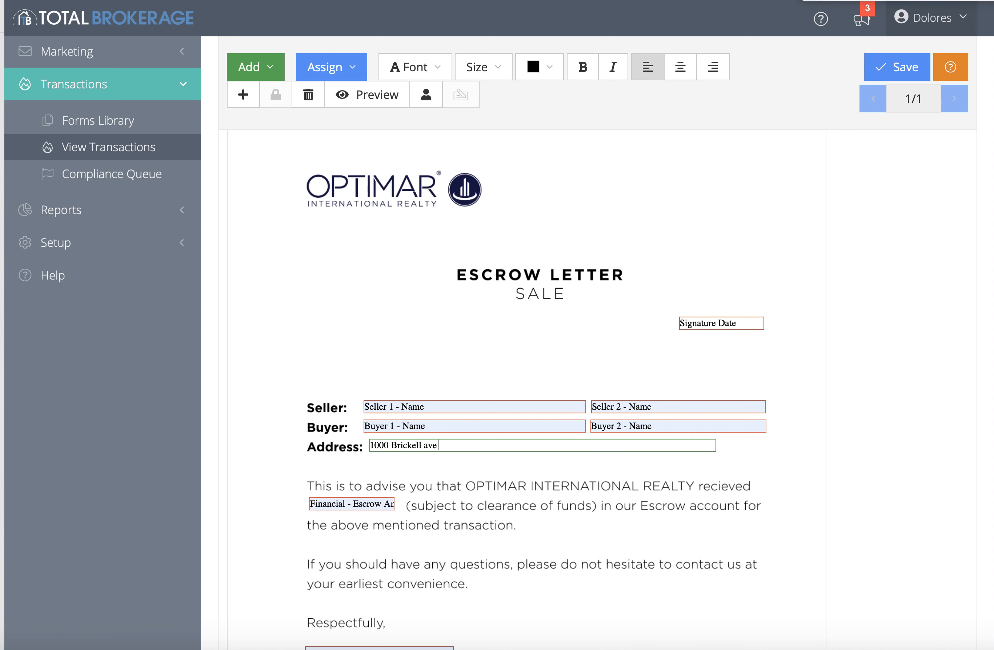
{"action": "left_click", "coordinate": [894, 67]}
{"action": "left_click", "coordinate": [893, 66]}
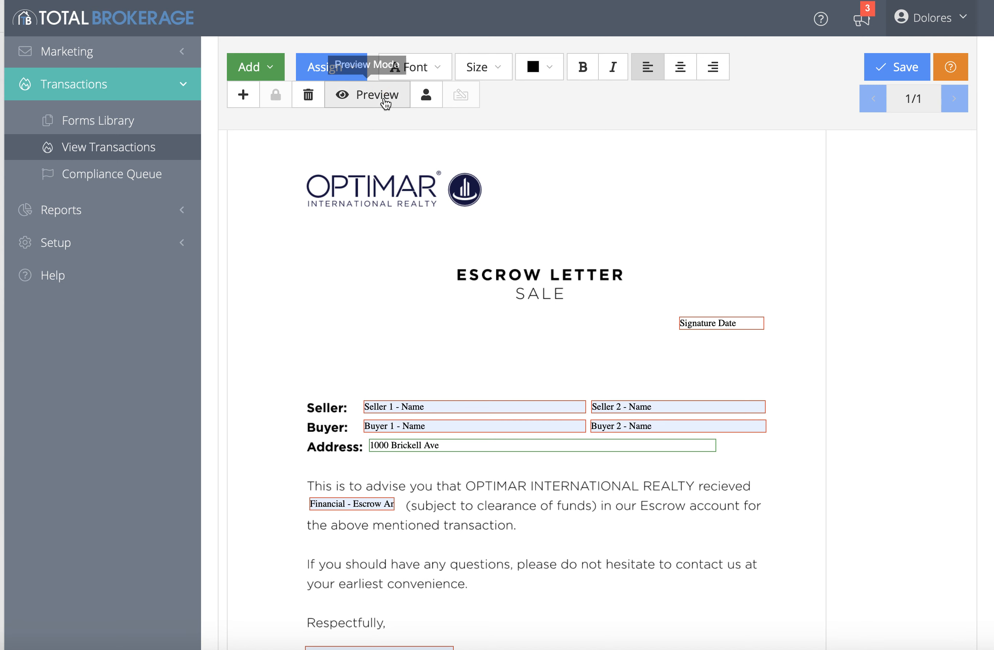
{"action": "left_click", "coordinate": [385, 97]}
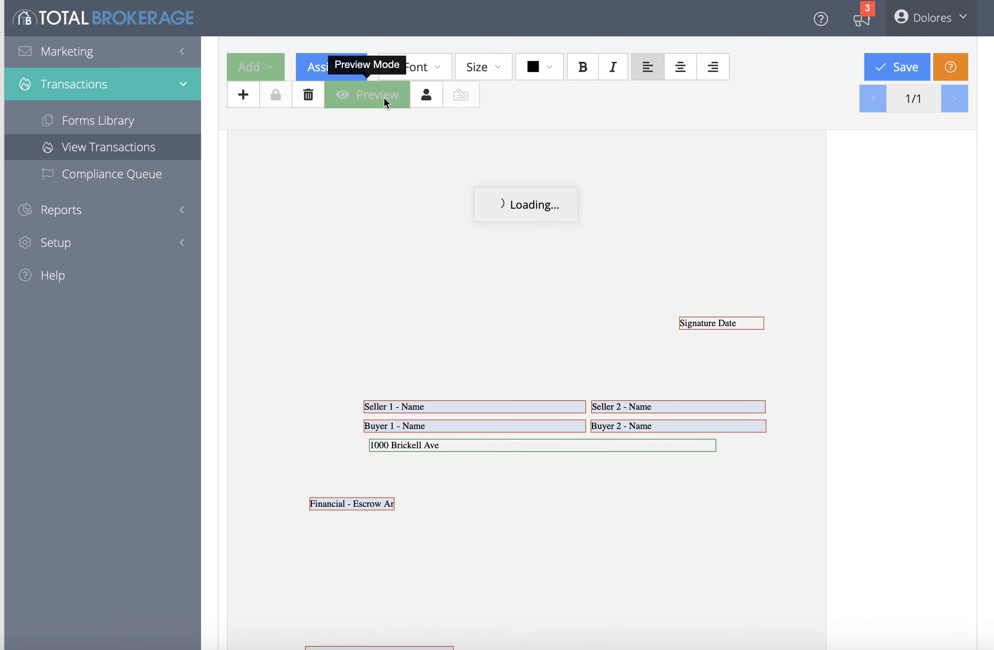
{"action": "scroll", "coordinate": [415, 356], "scroll_direction": "down", "scroll_amount": 4}
{"action": "scroll", "coordinate": [415, 356], "scroll_direction": "down", "scroll_amount": 1}
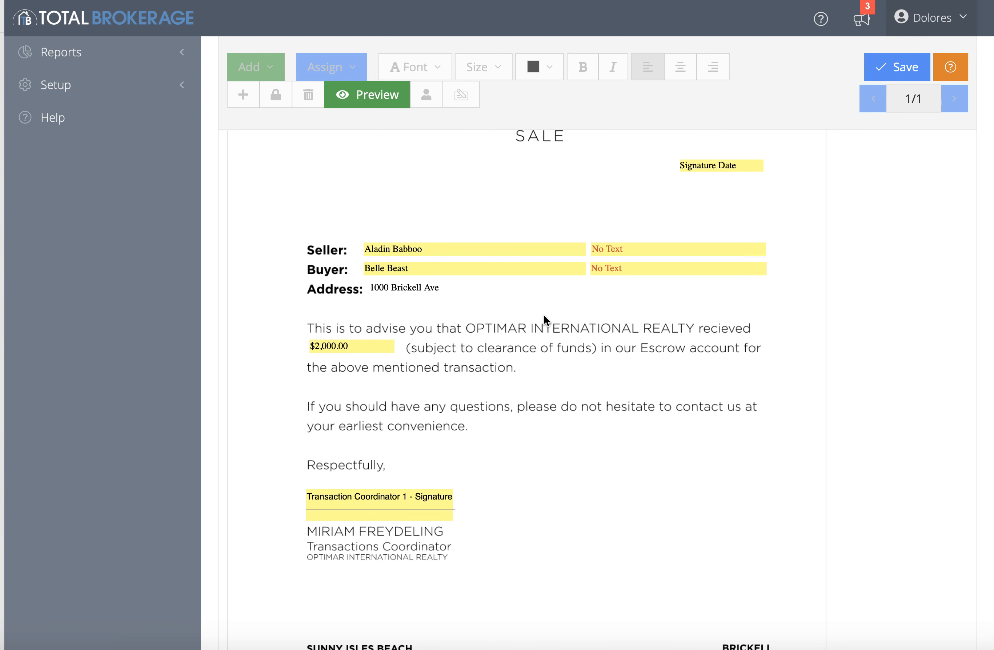
{"action": "scroll", "coordinate": [544, 322], "scroll_direction": "up", "scroll_amount": 5}
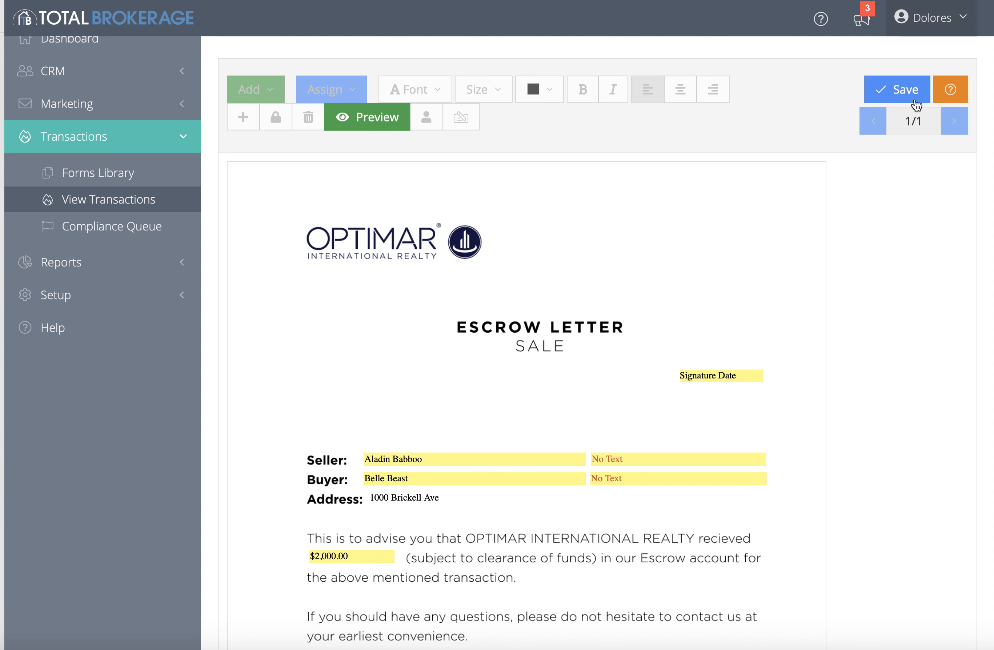
{"action": "left_click", "coordinate": [902, 97]}
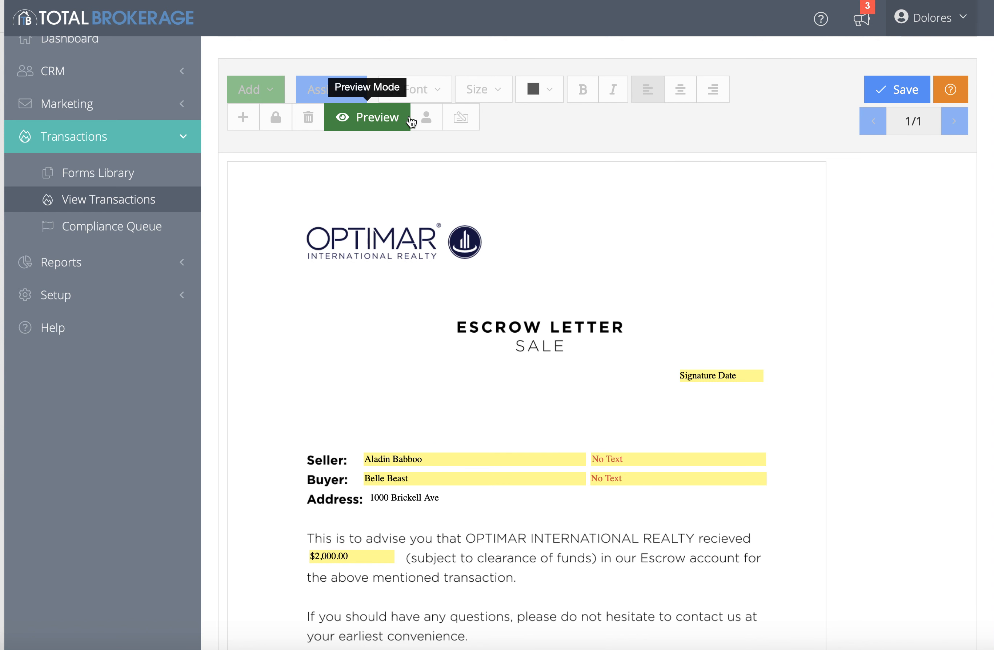
{"action": "left_click", "coordinate": [915, 99]}
{"action": "left_click", "coordinate": [917, 101]}
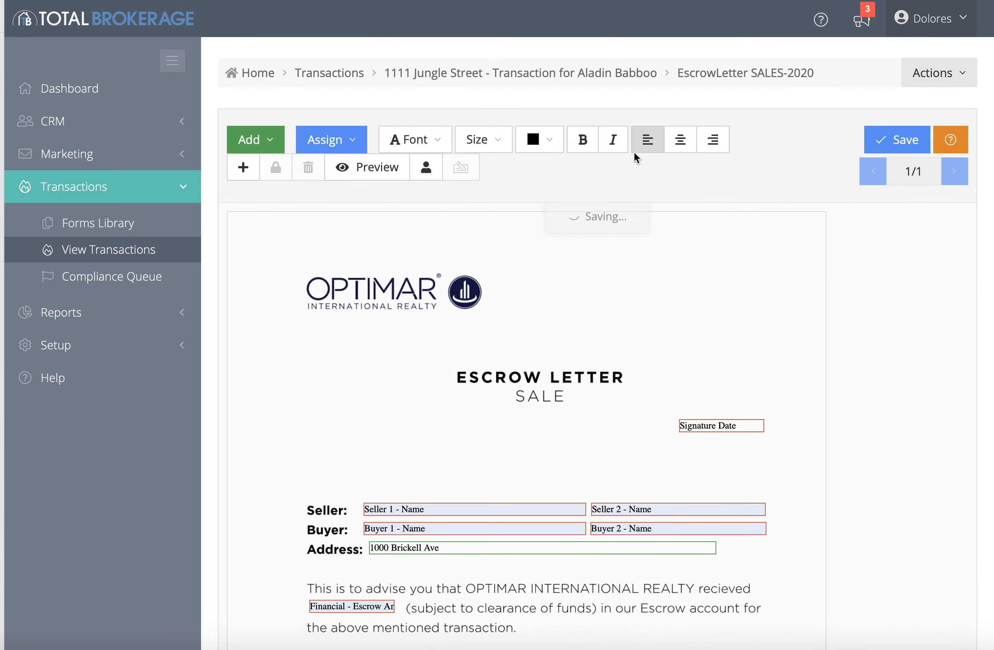
Return to the transaction page and start a document signature request
{"action": "left_click", "coordinate": [451, 73]}
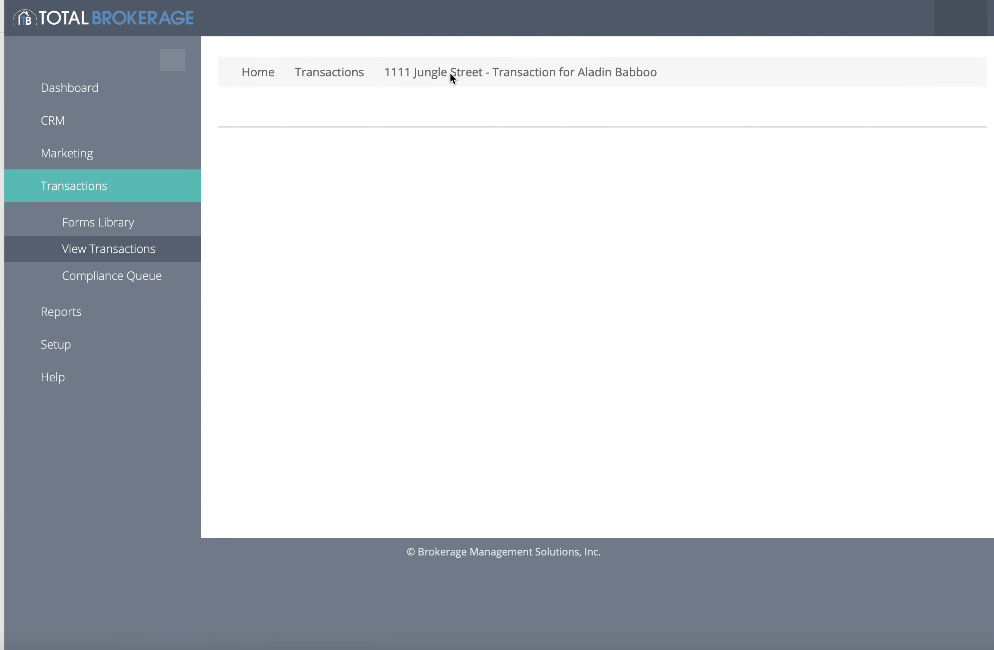
{"action": "left_click", "coordinate": [954, 74]}
{"action": "left_click", "coordinate": [318, 125]}
{"action": "left_click", "coordinate": [940, 76]}
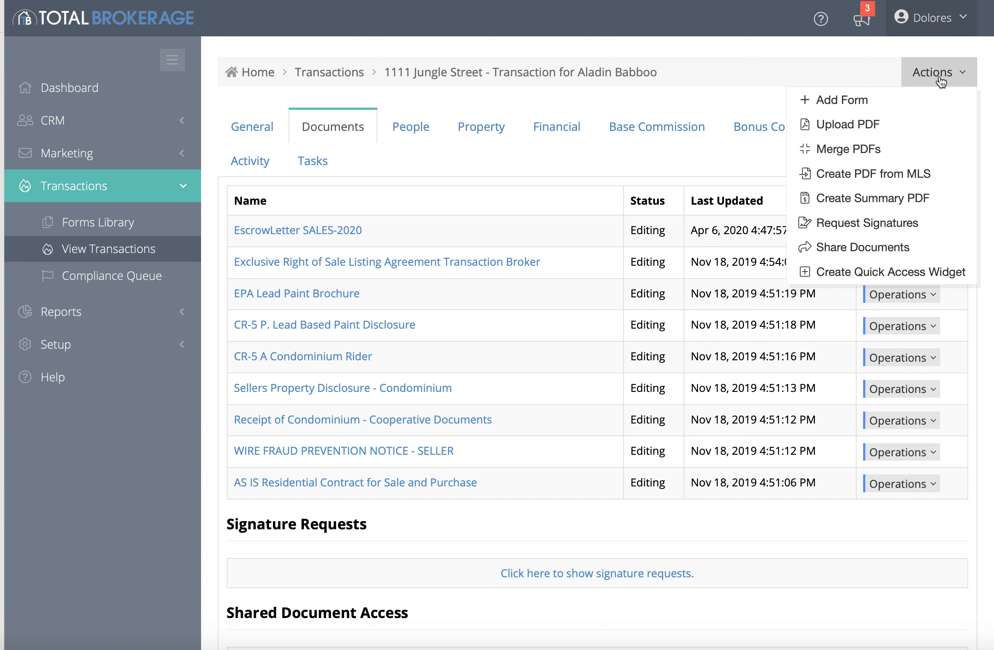
{"action": "left_click", "coordinate": [894, 228]}
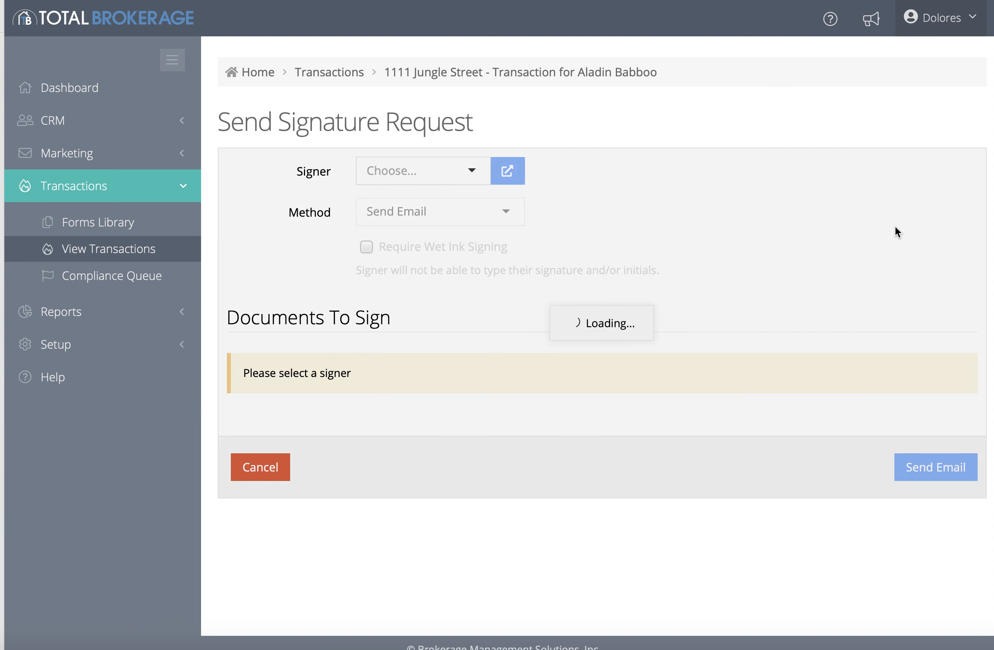
Send EscrowLetter SALES-2020 for signature with Transaction Coordinator 1 as signer
{"action": "left_click", "coordinate": [473, 171]}
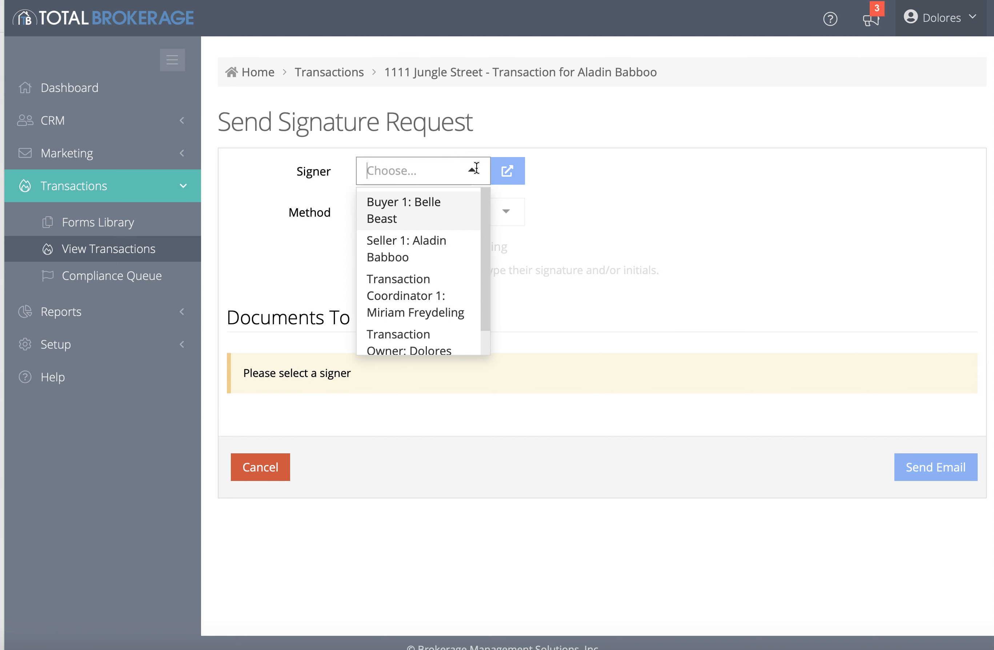
{"action": "scroll", "coordinate": [451, 319], "scroll_direction": "down", "scroll_amount": 1}
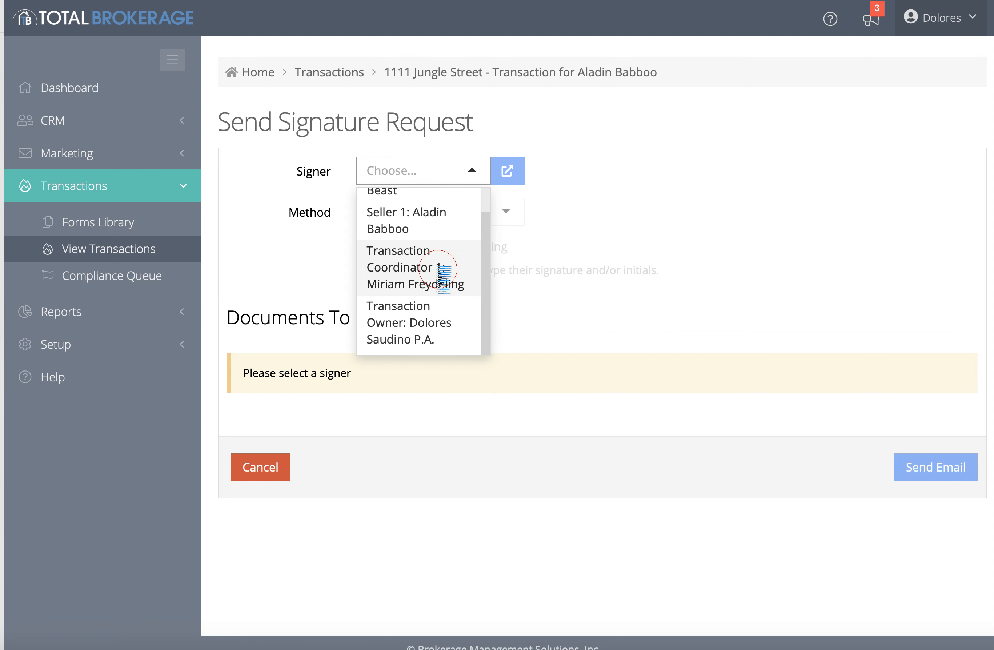
{"action": "left_click", "coordinate": [437, 269]}
{"action": "scroll", "coordinate": [477, 467], "scroll_direction": "down", "scroll_amount": 2}
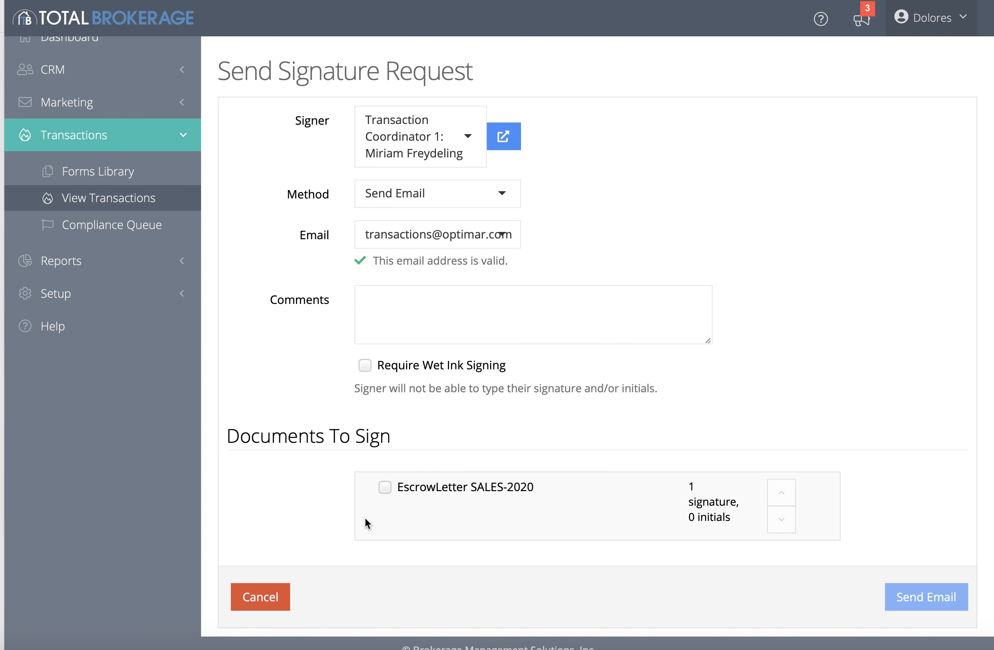
{"action": "left_click", "coordinate": [384, 489]}
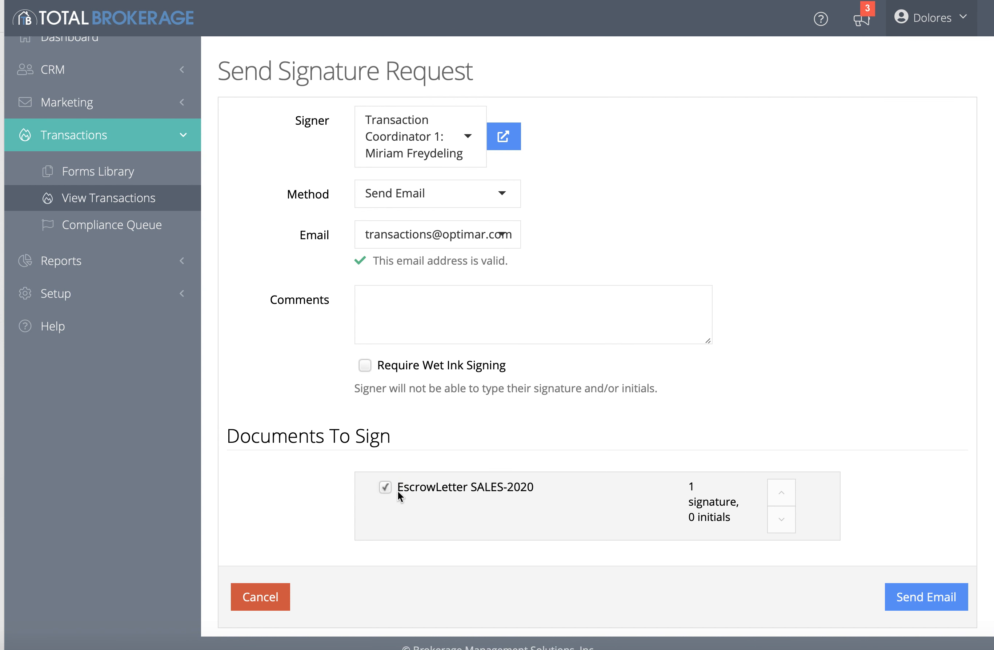
{"action": "left_click", "coordinate": [926, 603]}
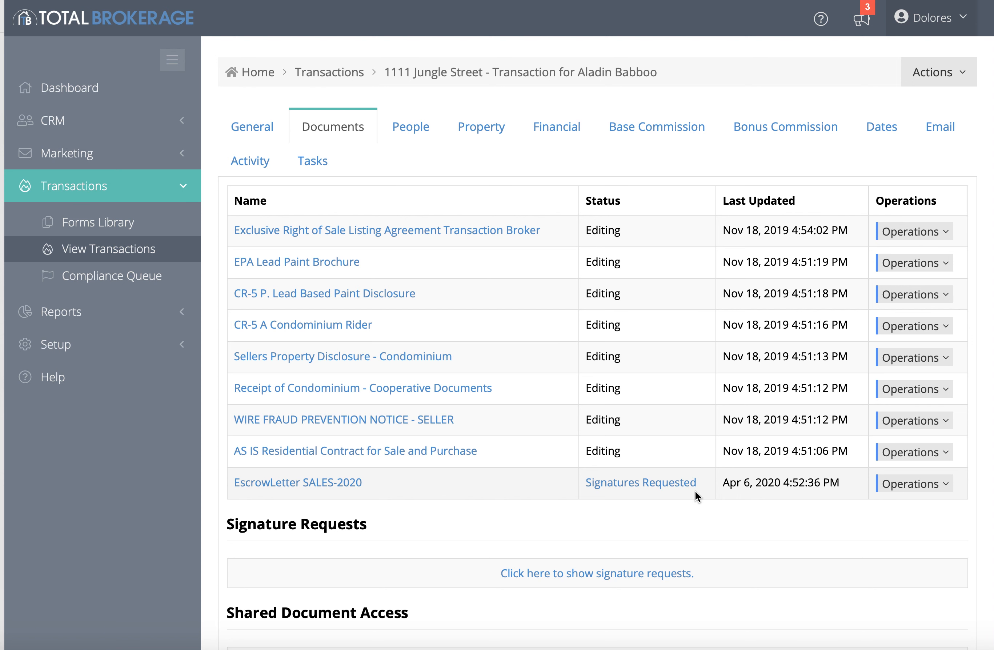
Confirm EscrowLetter SALES-2020 shows Signatures Requested, then switch to Mail
{"action": "scroll", "coordinate": [695, 492], "scroll_direction": "down", "scroll_amount": 3}
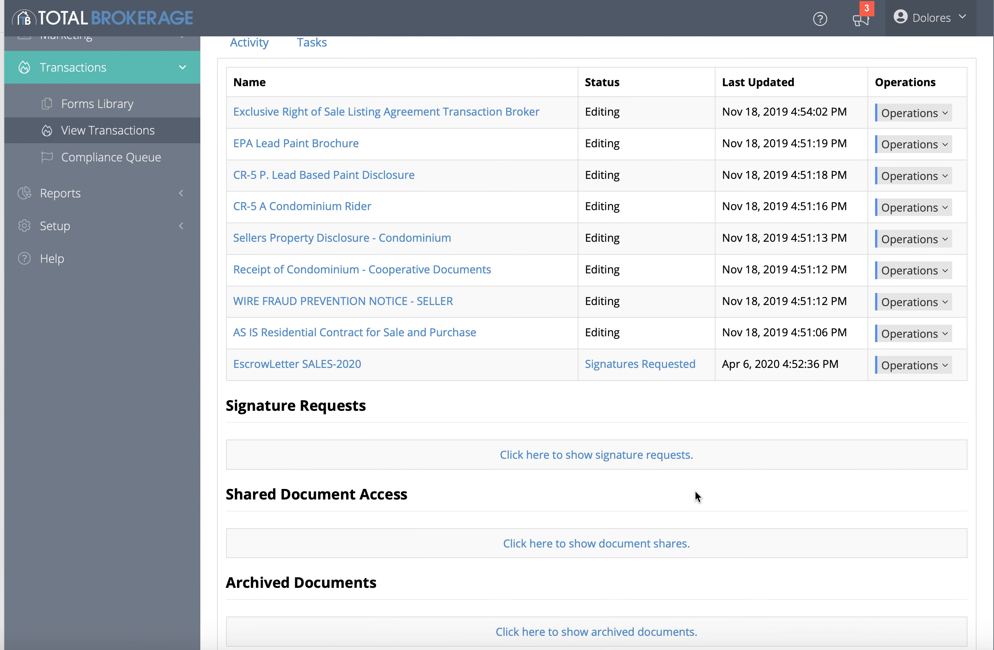
{"action": "left_click", "coordinate": [28, 646]}
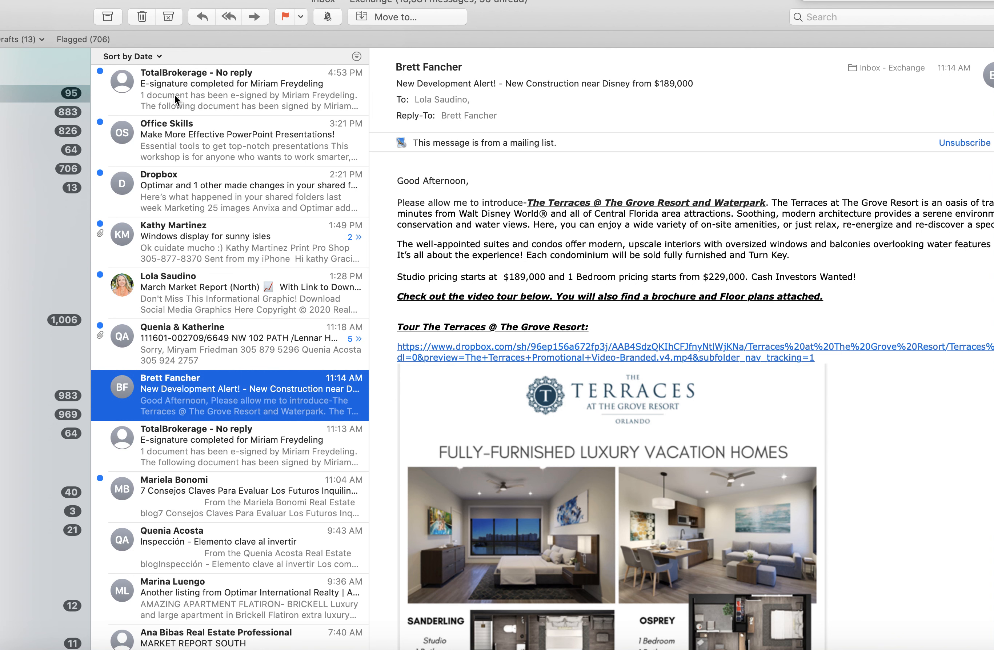
Open the 'E-signature completed' email and follow its link to the transaction
{"action": "left_click", "coordinate": [348, 82]}
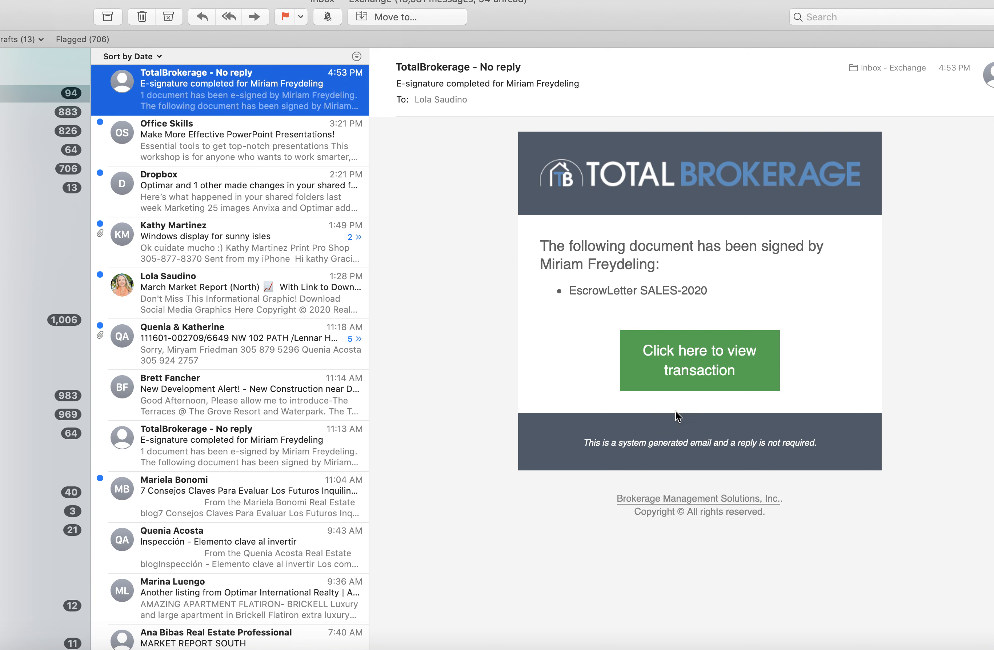
{"action": "left_click", "coordinate": [694, 377]}
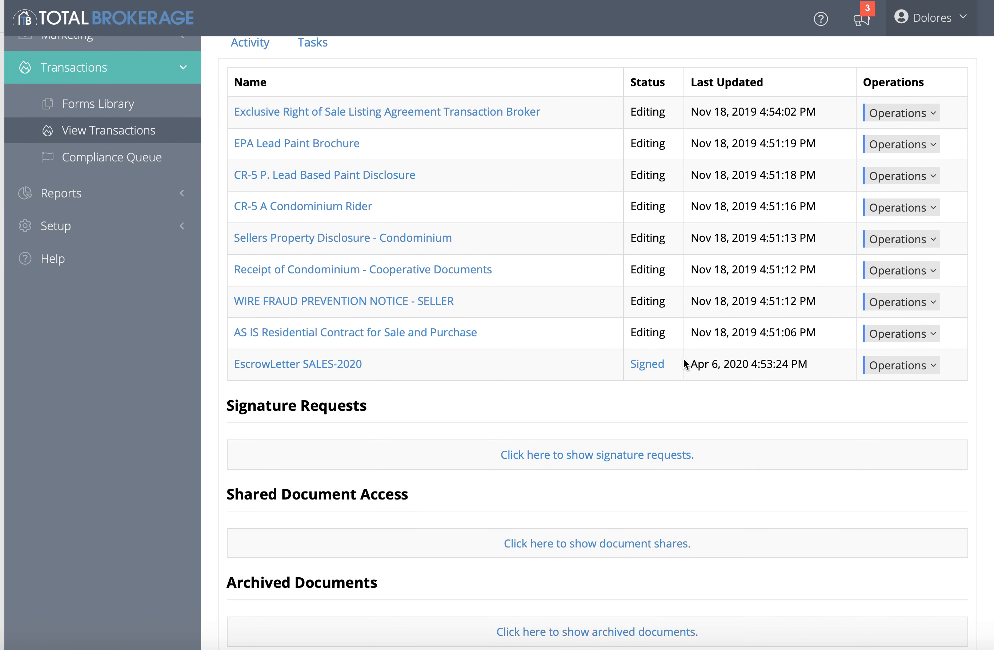
Open the signed EscrowLetter SALES-2020 and check the coordinator's signature on it
{"action": "left_click", "coordinate": [338, 364]}
{"action": "scroll", "coordinate": [338, 366], "scroll_direction": "down", "scroll_amount": 5}
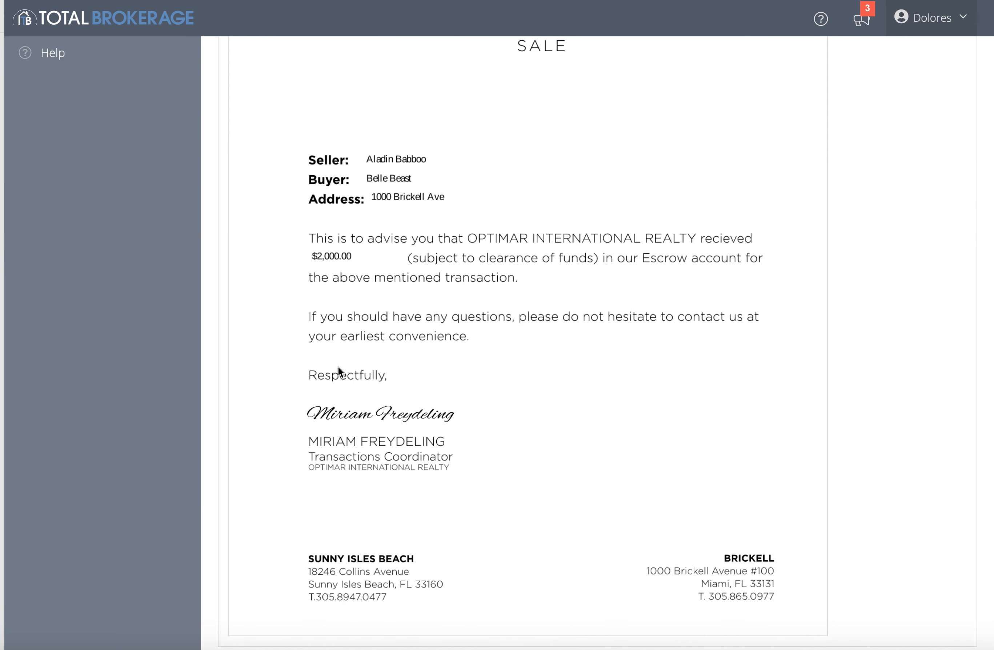
{"action": "scroll", "coordinate": [537, 412], "scroll_direction": "up", "scroll_amount": 5}
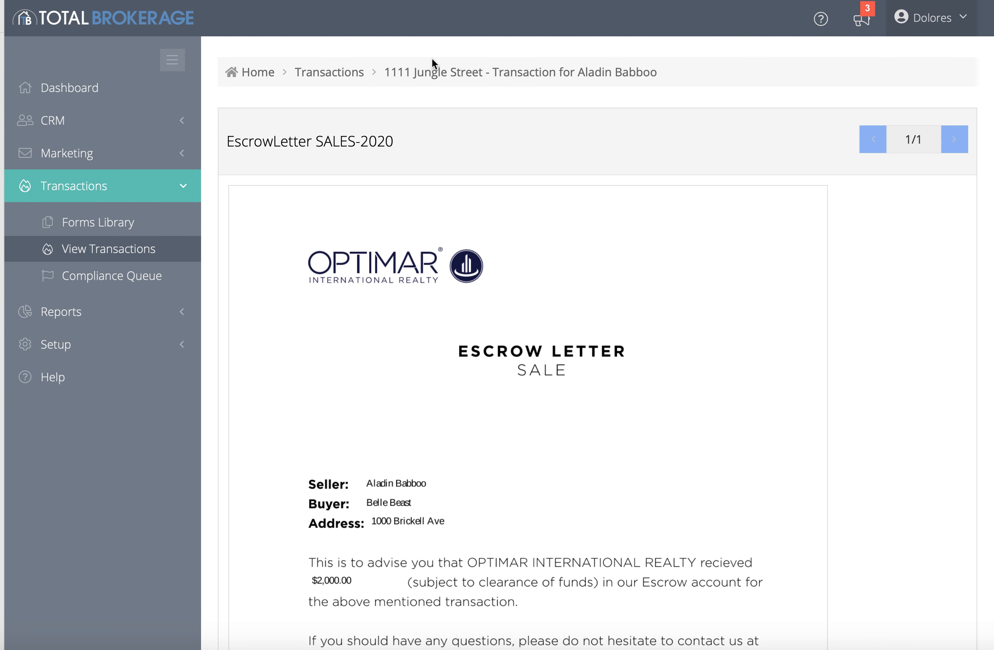
{"action": "left_click", "coordinate": [419, 73]}
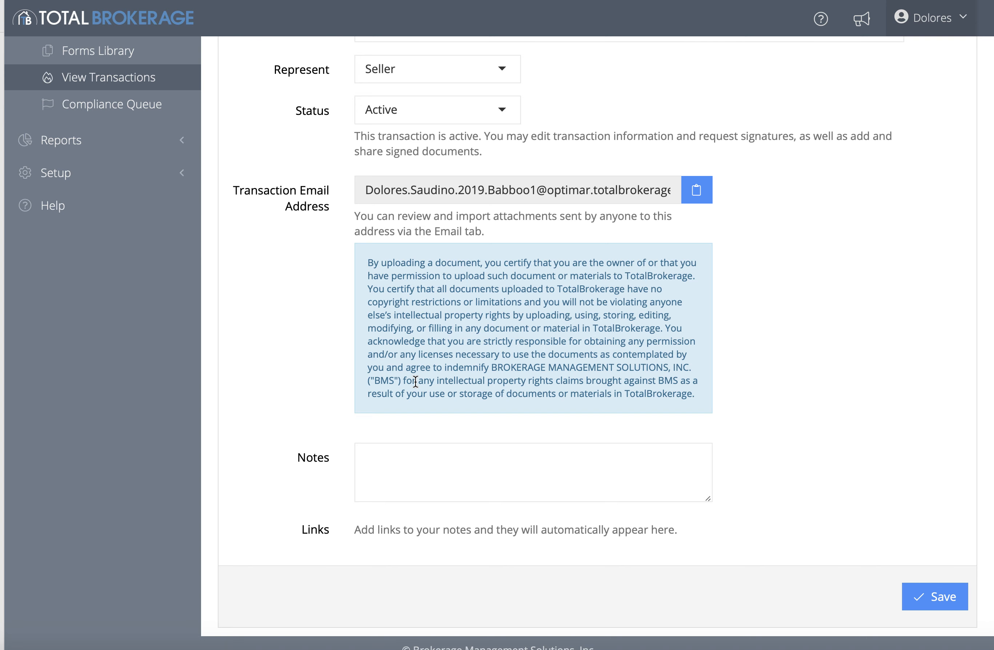
{"action": "scroll", "coordinate": [415, 381], "scroll_direction": "up", "scroll_amount": 5}
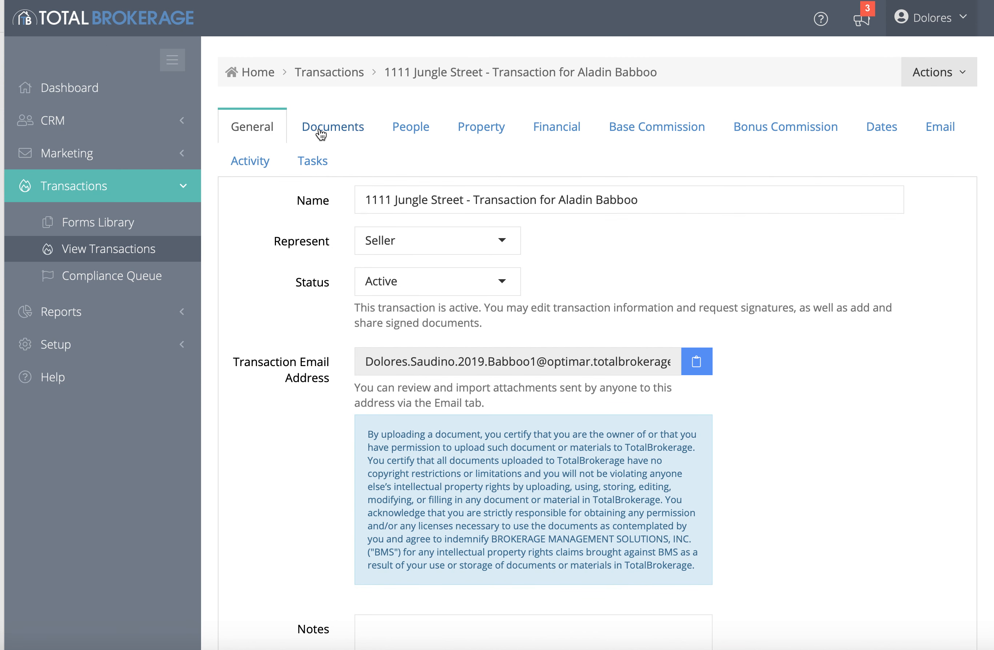
{"action": "left_click", "coordinate": [337, 129]}
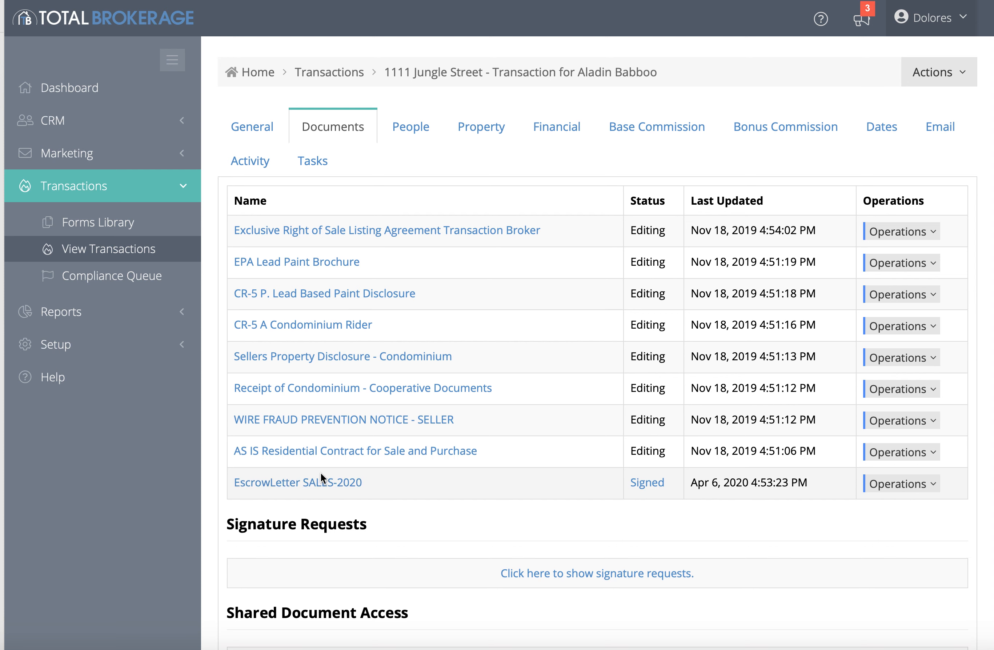
{"action": "left_click", "coordinate": [933, 489]}
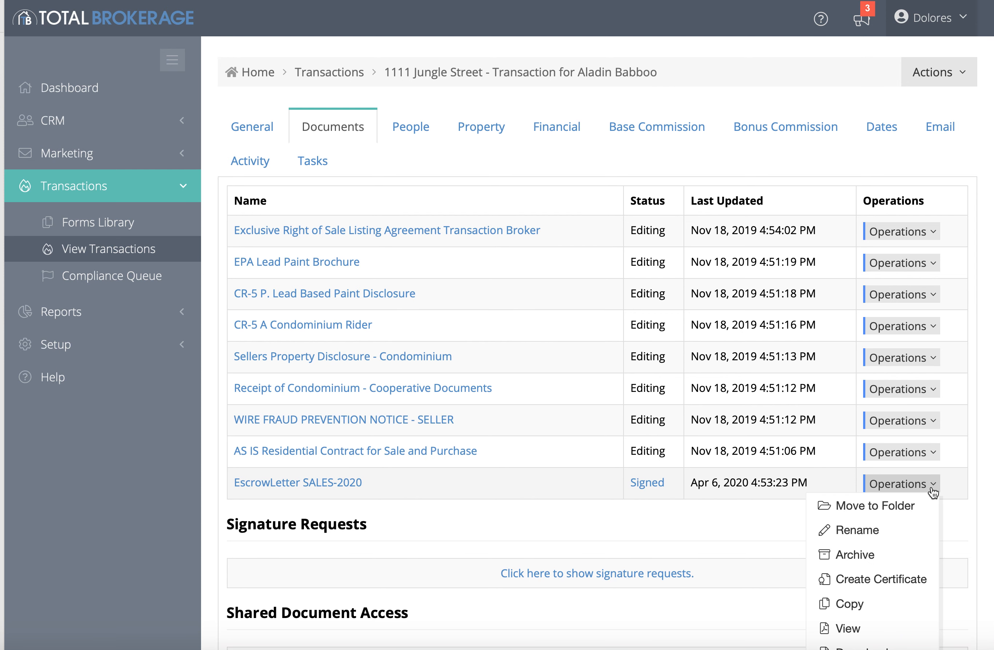
{"action": "scroll", "coordinate": [909, 518], "scroll_direction": "down", "scroll_amount": 3}
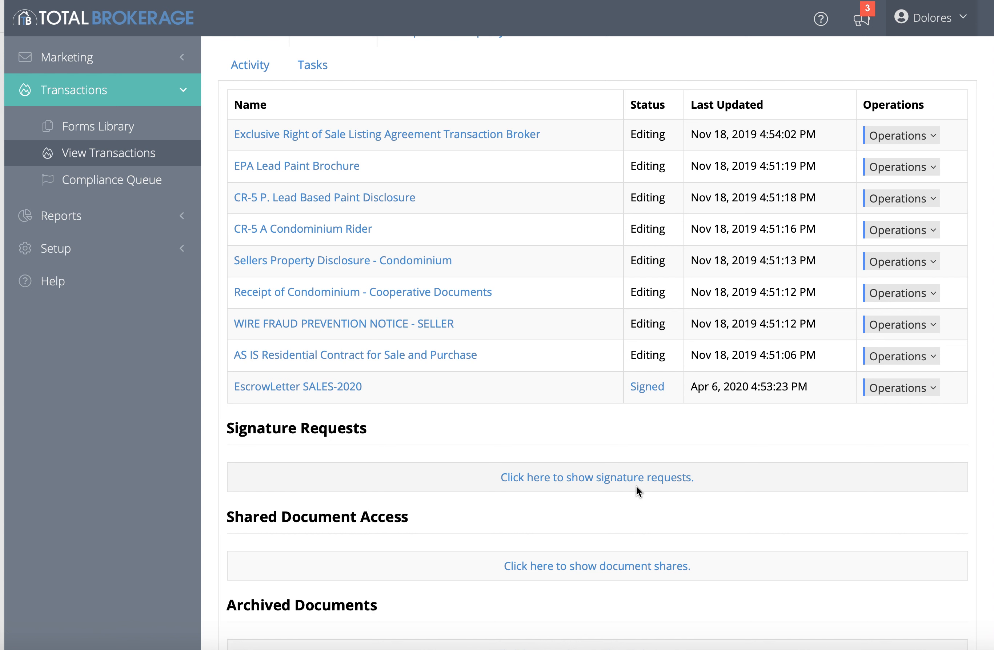
{"action": "scroll", "coordinate": [636, 486], "scroll_direction": "up", "scroll_amount": 3}
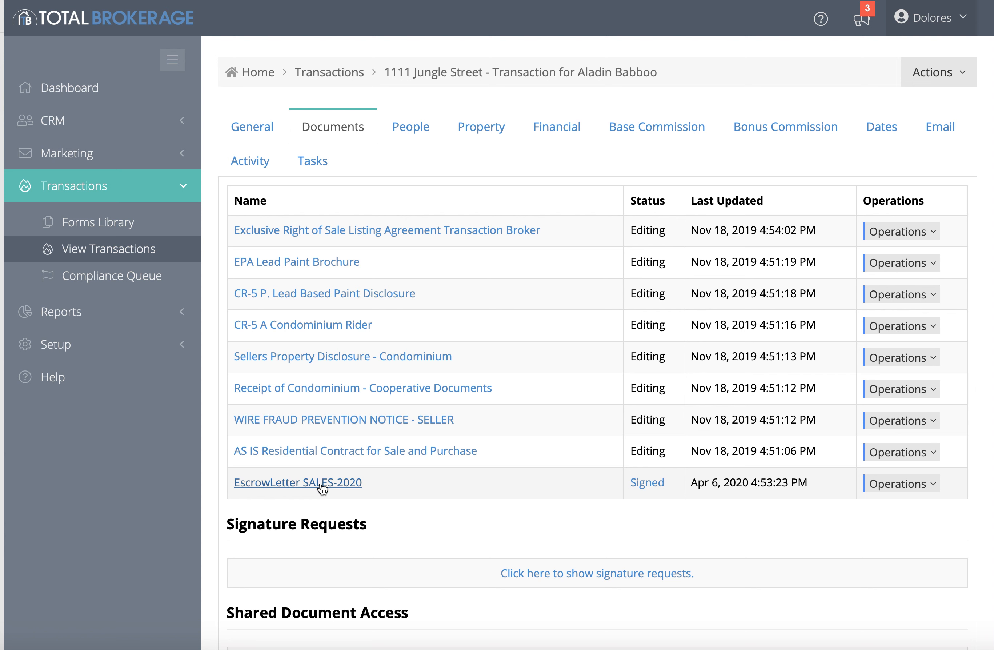
{"action": "left_click", "coordinate": [934, 72]}
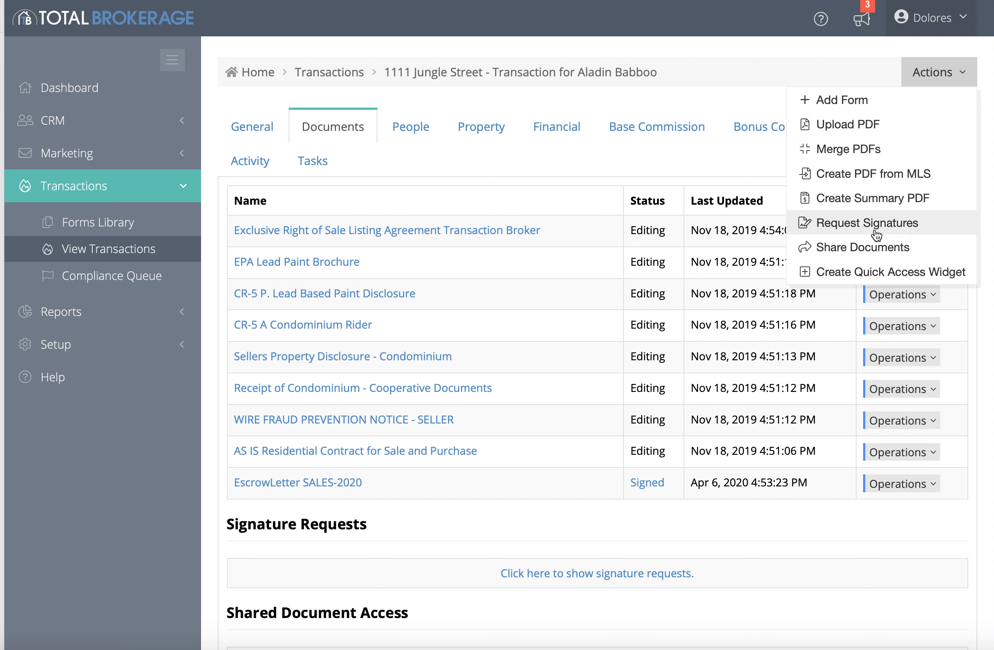
{"action": "left_click", "coordinate": [730, 159]}
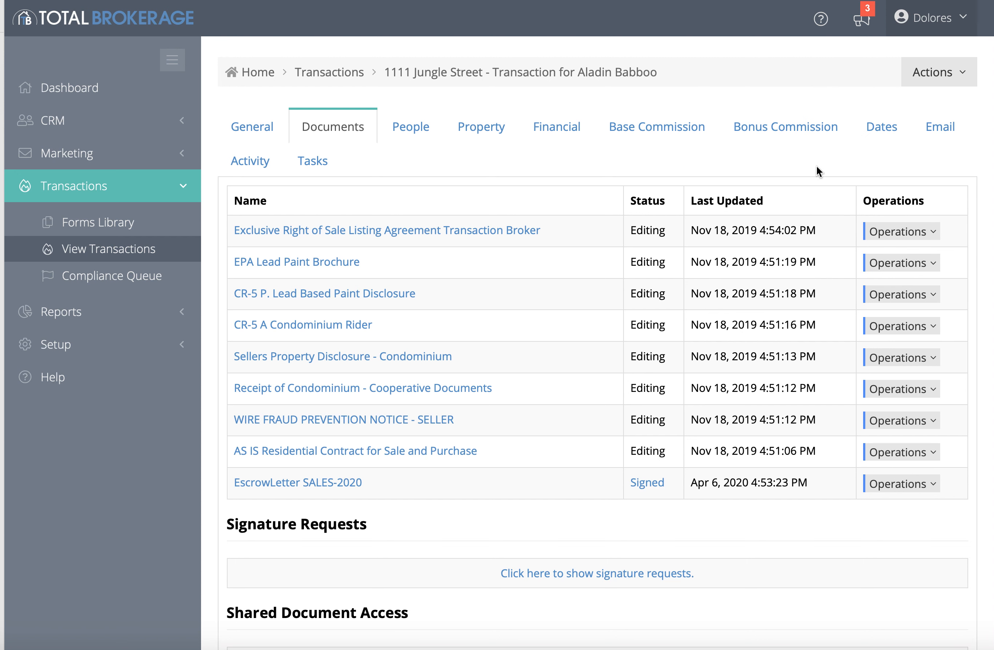
{"action": "left_click", "coordinate": [926, 485]}
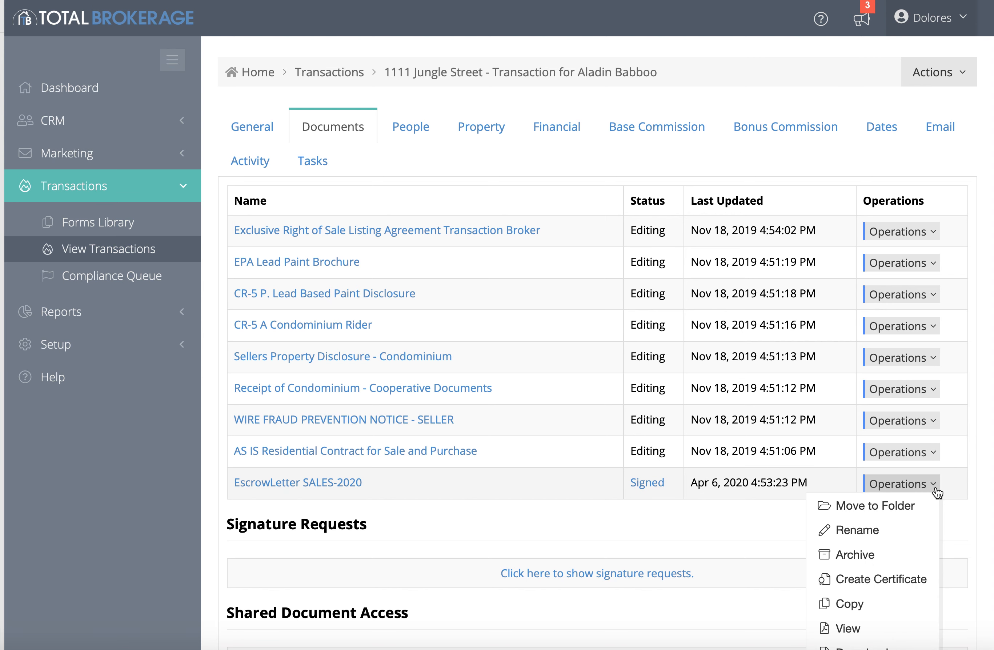
{"action": "scroll", "coordinate": [906, 582], "scroll_direction": "down", "scroll_amount": 4}
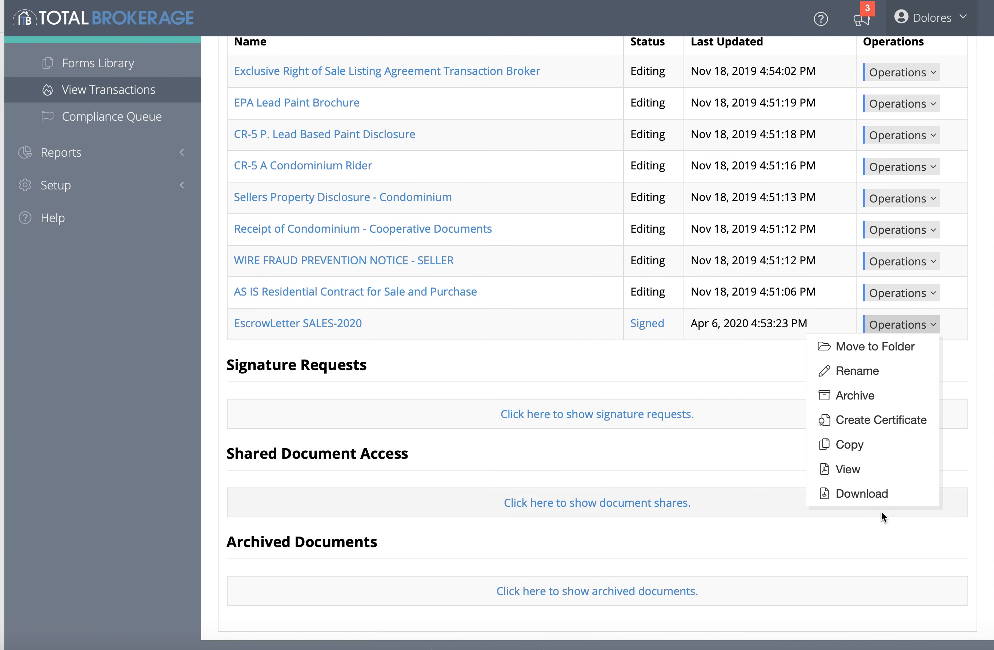
{"action": "left_click", "coordinate": [600, 259]}
{"action": "scroll", "coordinate": [502, 378], "scroll_direction": "up", "scroll_amount": 4}
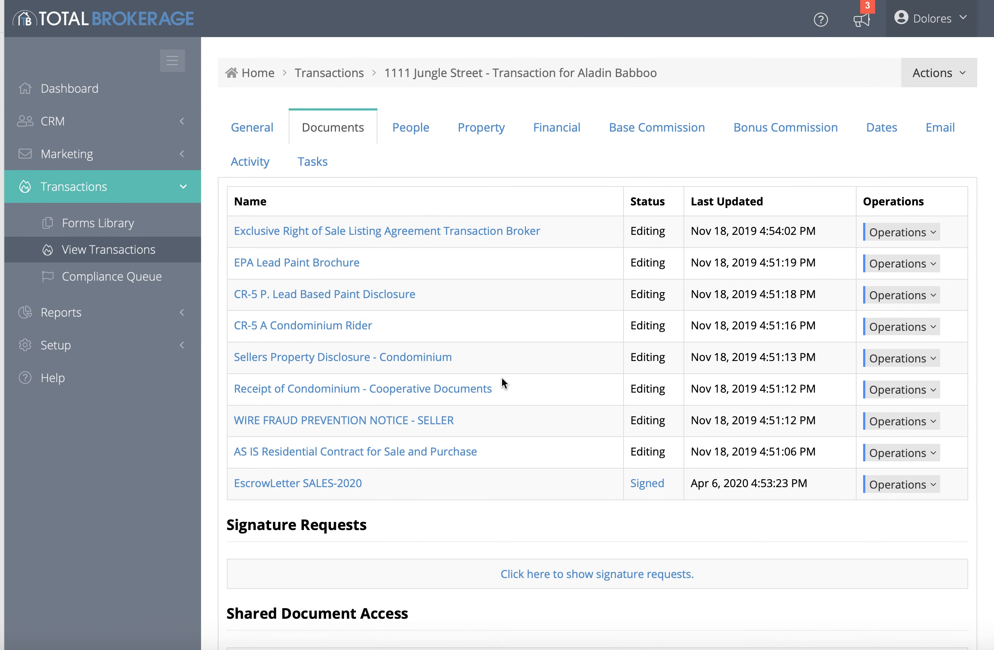
{"action": "left_click", "coordinate": [956, 72]}
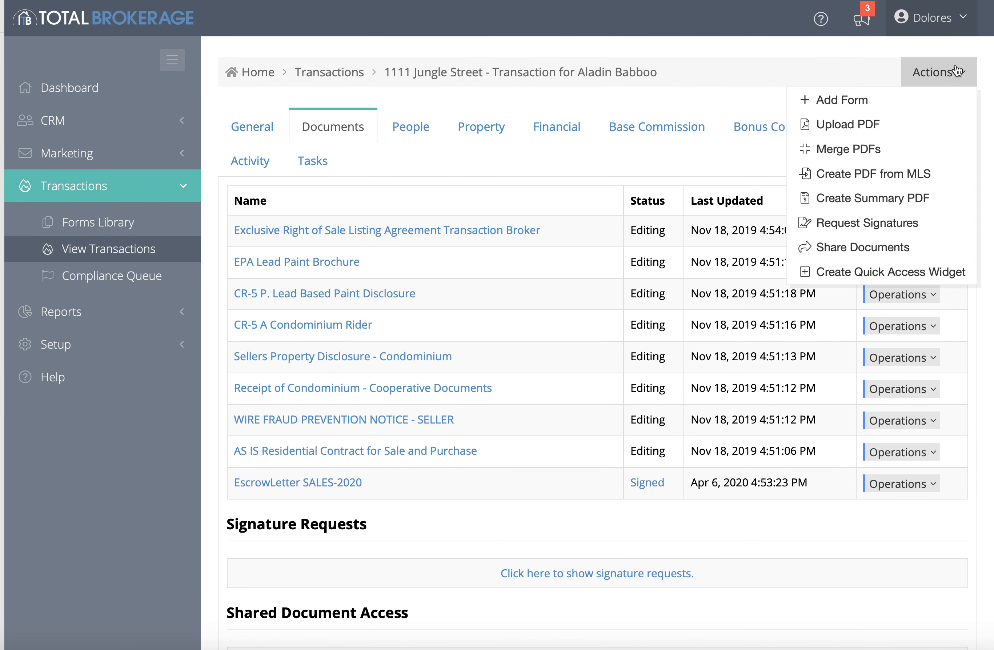
{"action": "left_click", "coordinate": [758, 22]}
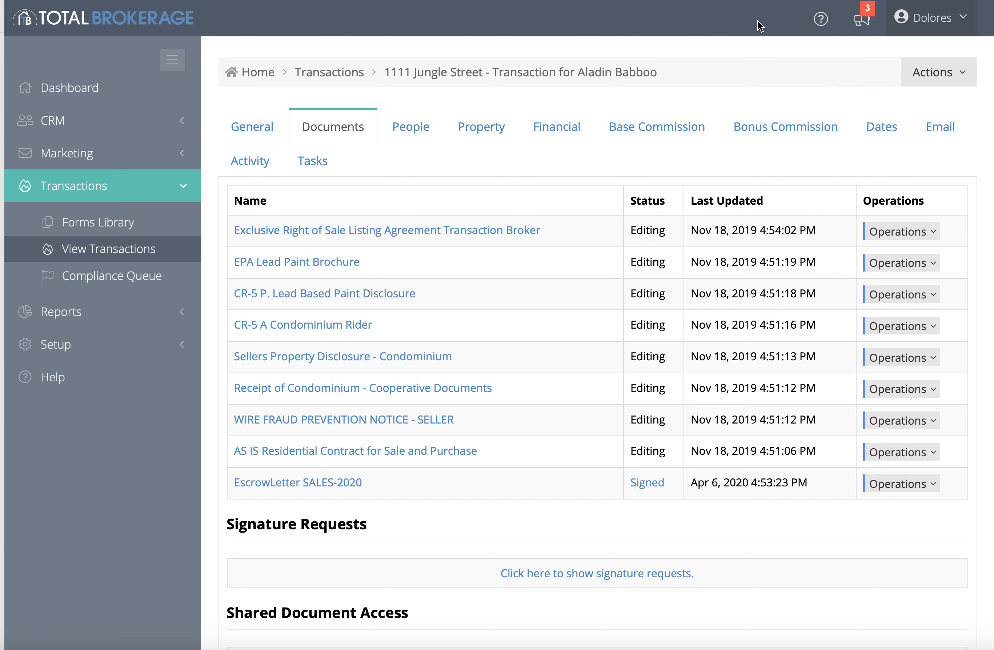